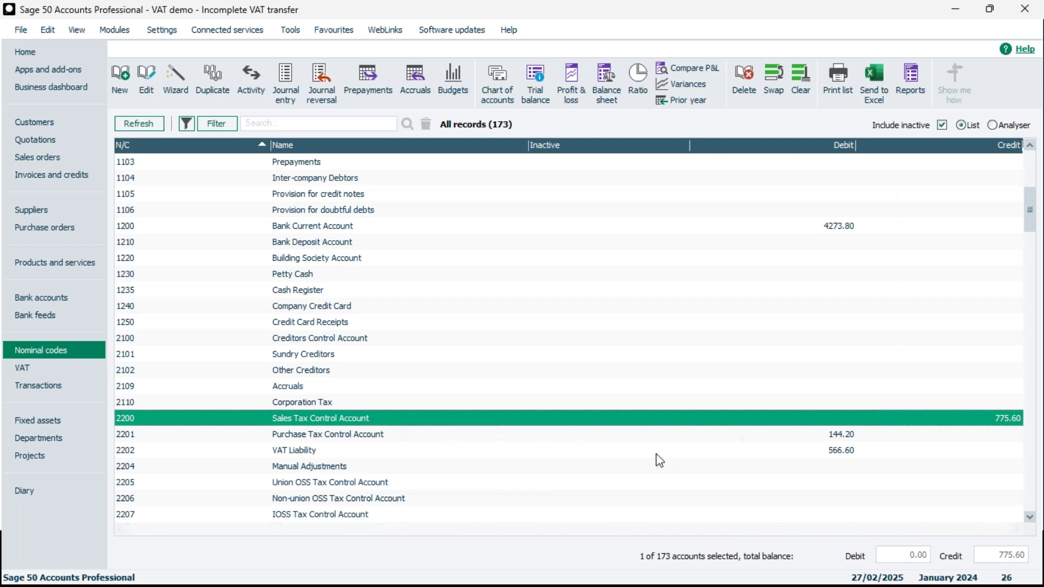
Check the VAT Liability, Purchase Tax Control and Sales Tax Control nominal balances.
left_click(797, 457)
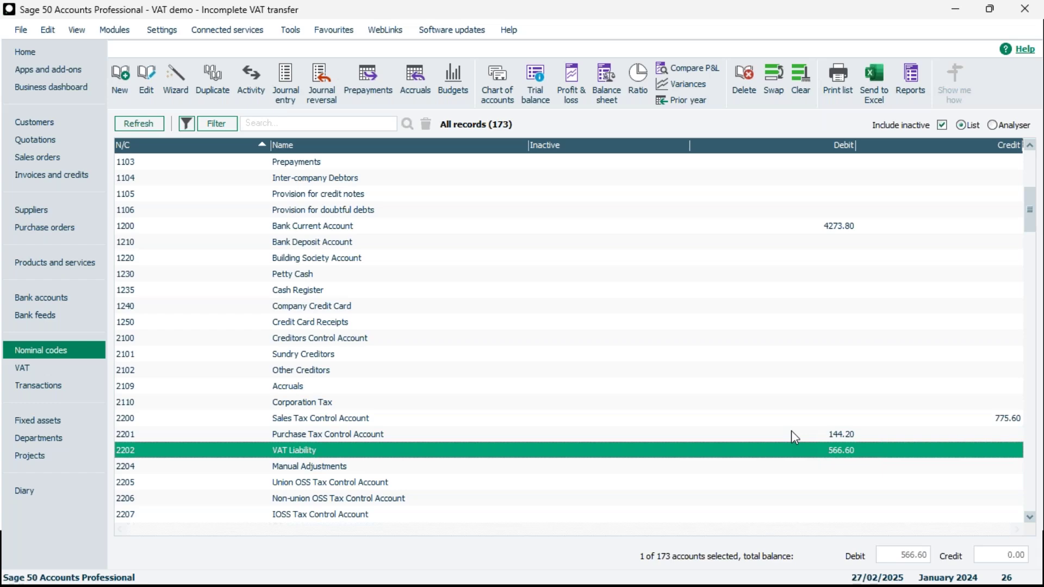
left_click(794, 430)
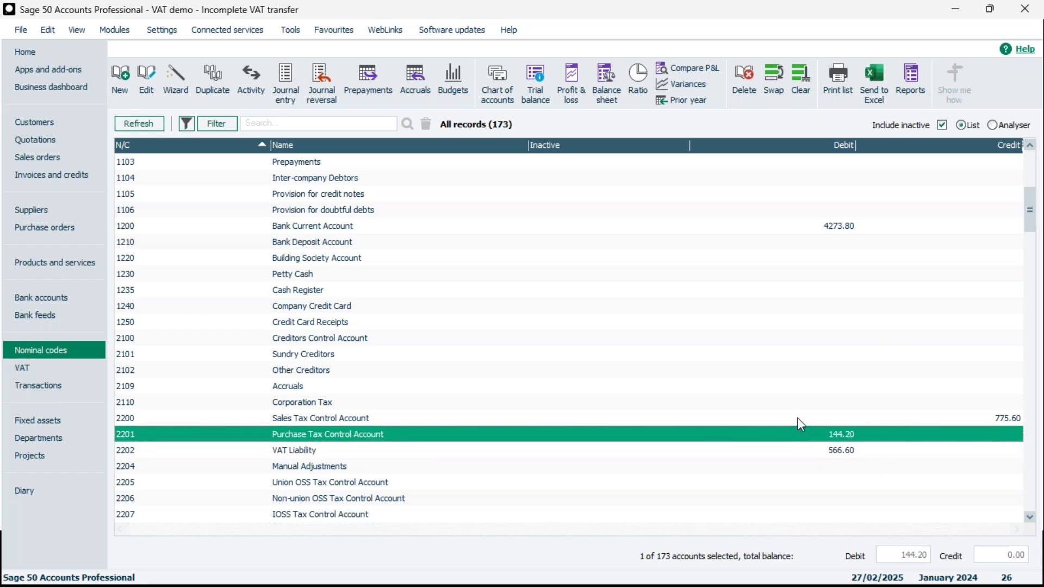
left_click(797, 417)
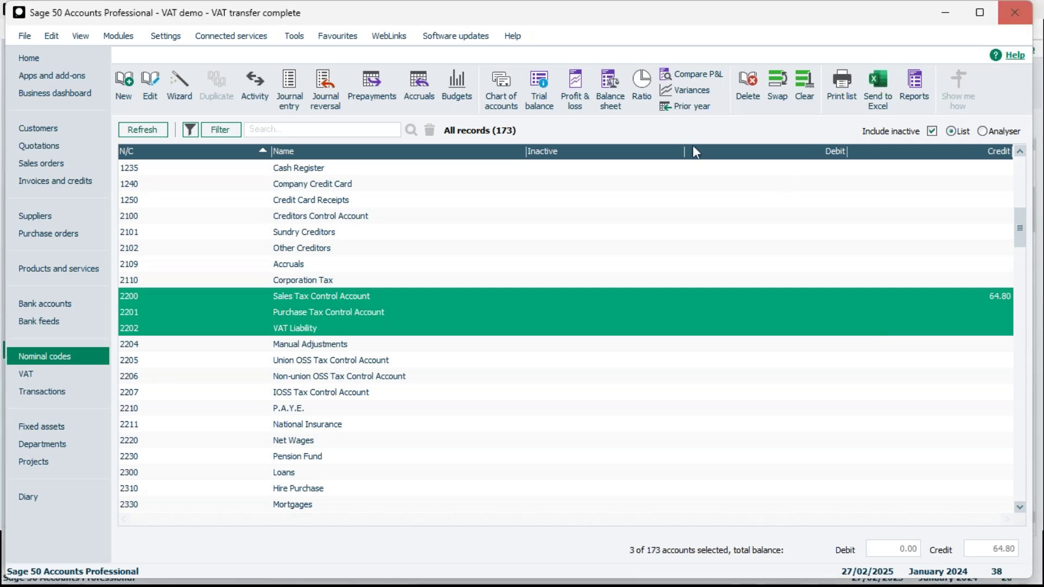
Exit this company without a backup, then close the VAT Demonstration VAT Return window.
left_click(1014, 12)
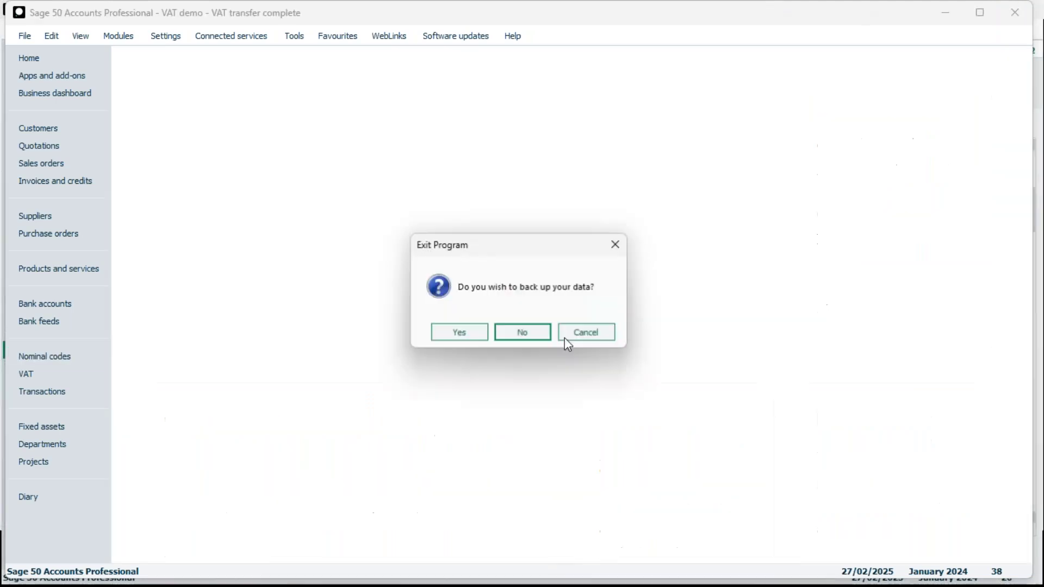
left_click(521, 333)
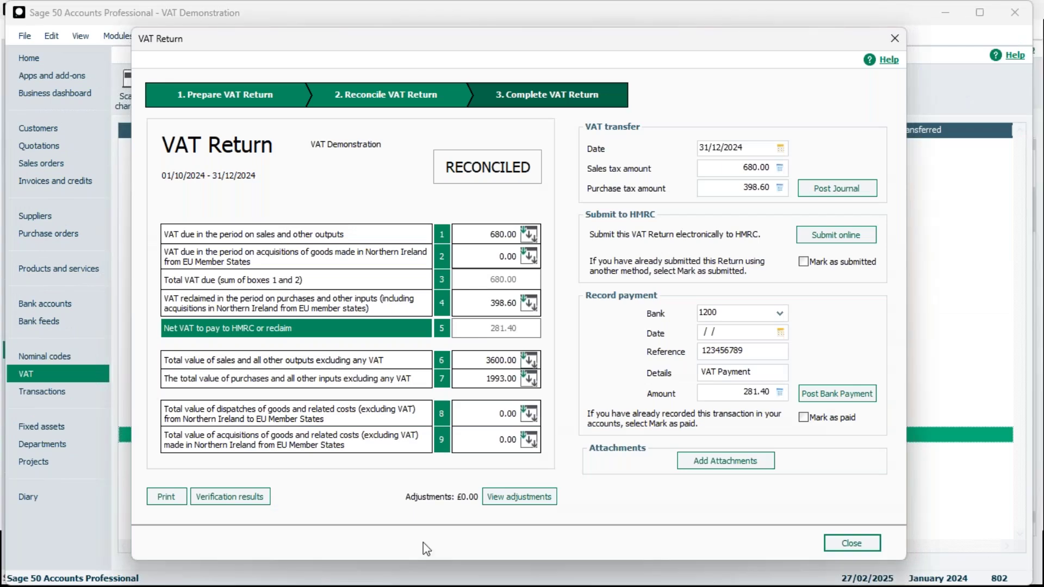
left_click(901, 38)
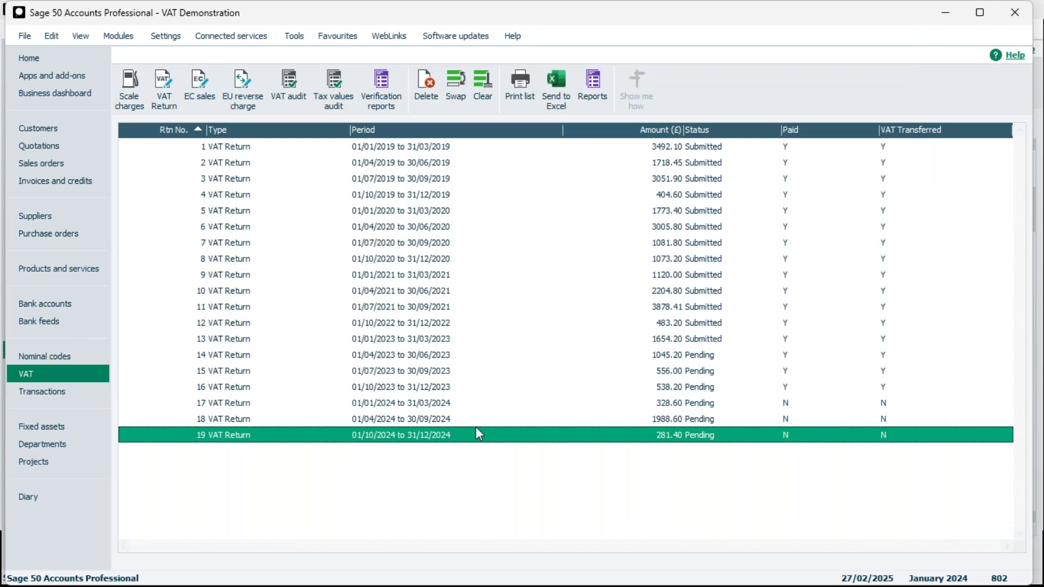
double_click(434, 436)
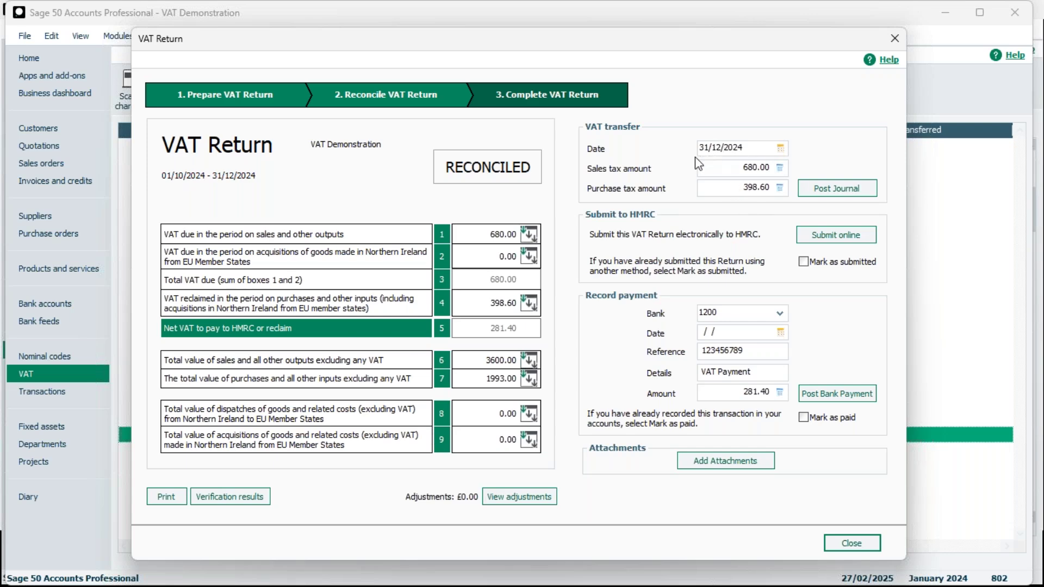
left_click(893, 40)
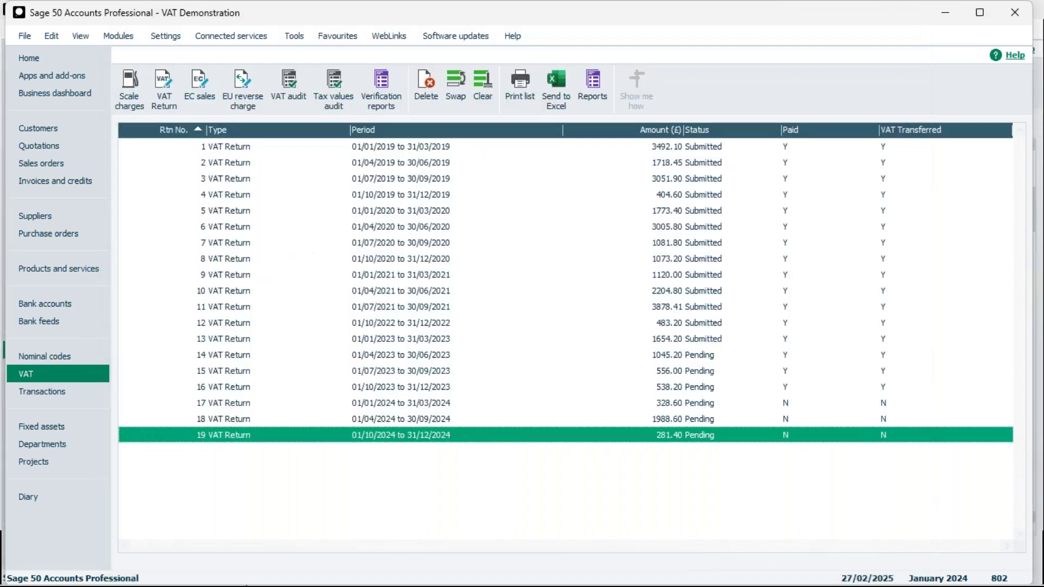
Set the new journal's posting date to 31/12/2024.
left_click(65, 360)
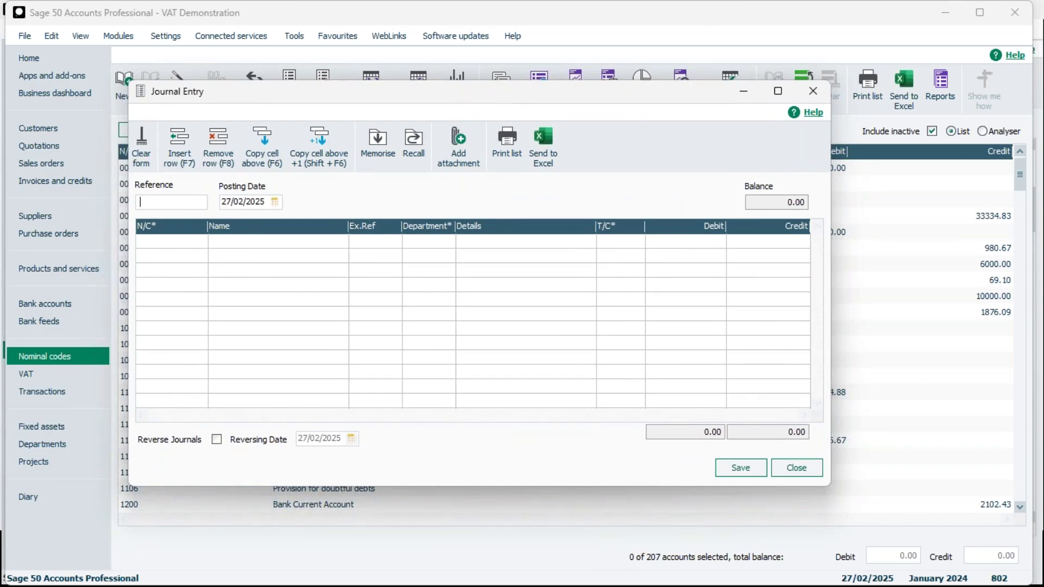
left_click(275, 202)
left_click(250, 218)
left_click(250, 217)
left_click(274, 304)
left_click(374, 206)
Debit 680.00 to 2200 VAT on Sales on the first journal line.
left_click(201, 246)
left_click(201, 242)
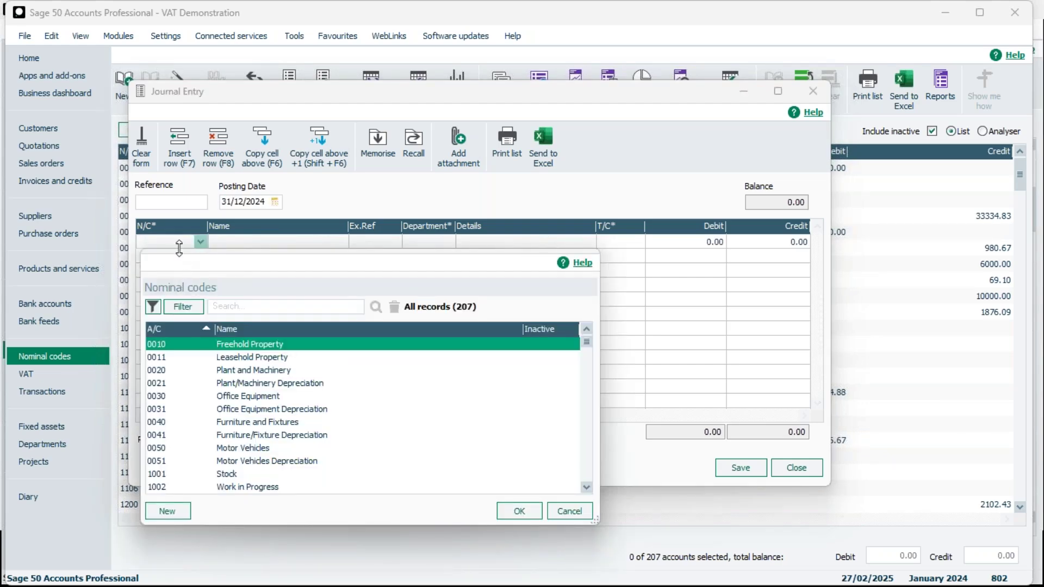
left_click(179, 242)
type("22")
left_click(180, 257)
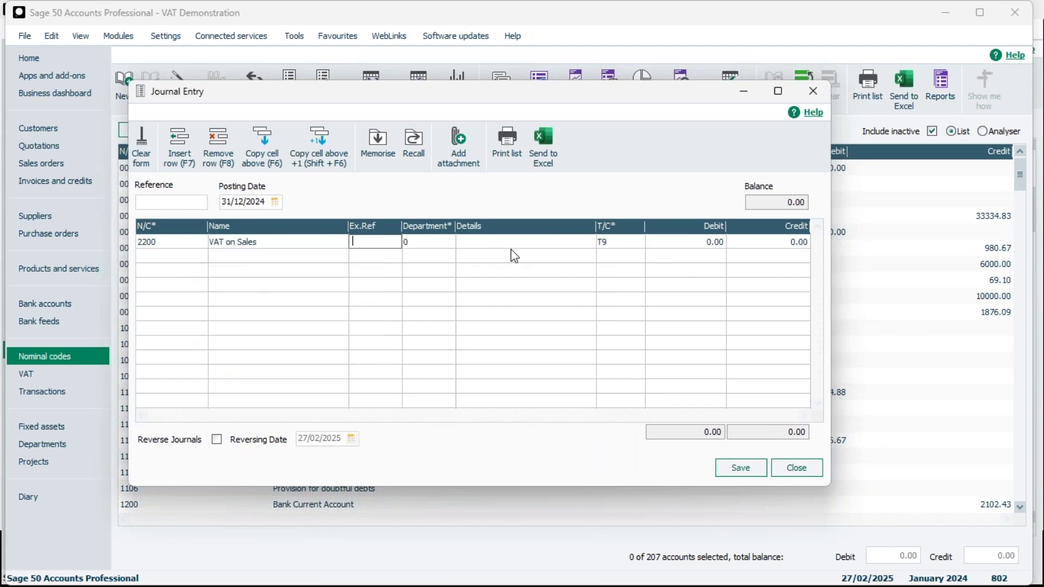
left_click(695, 250)
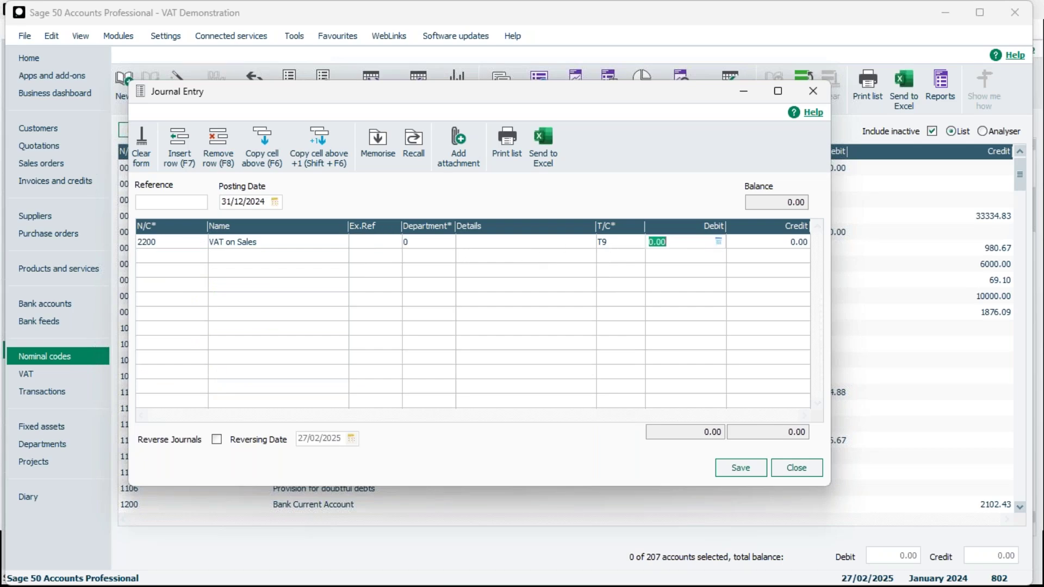
type("680")
Credit 680.00 to 2202 VAT Liability on the second line.
left_click(188, 259)
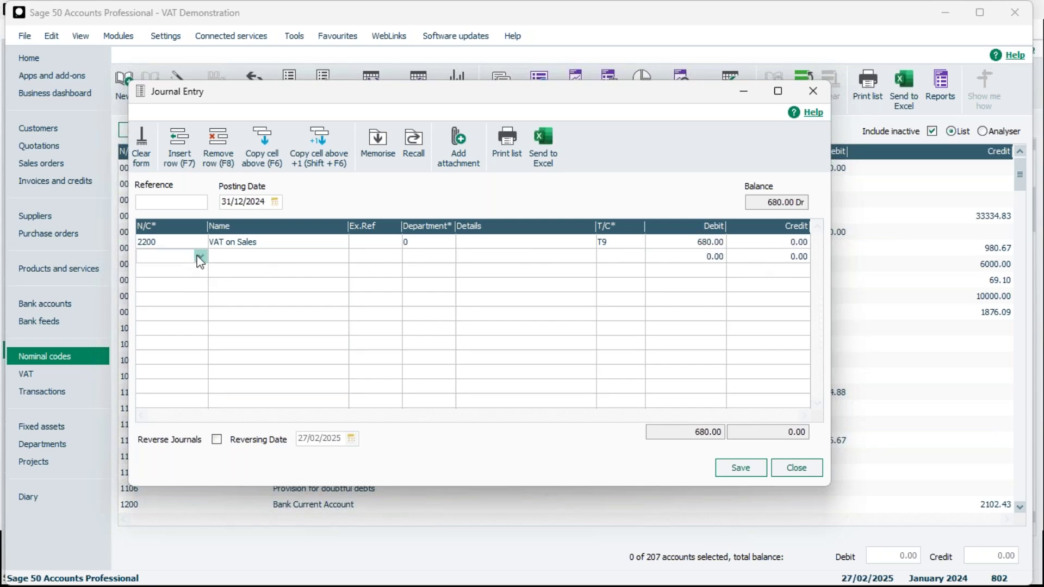
type("2")
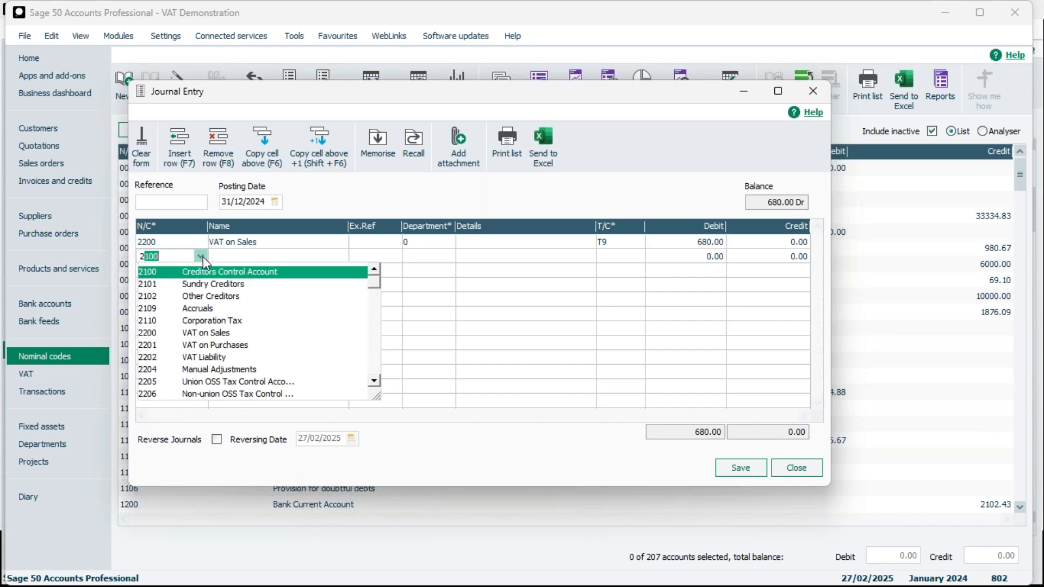
type("20")
left_click(207, 296)
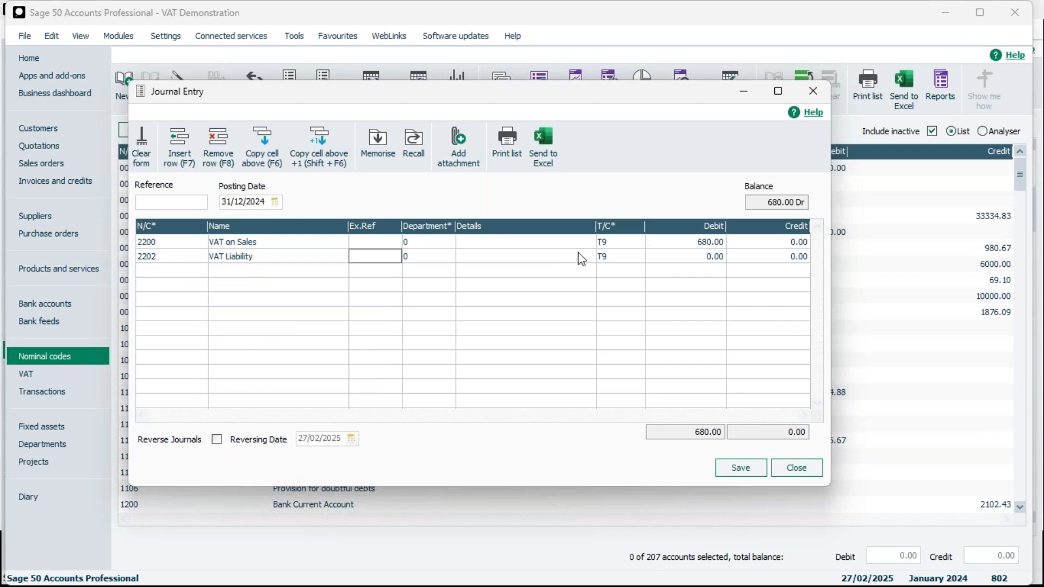
left_click(756, 258)
type("680")
key("Tab")
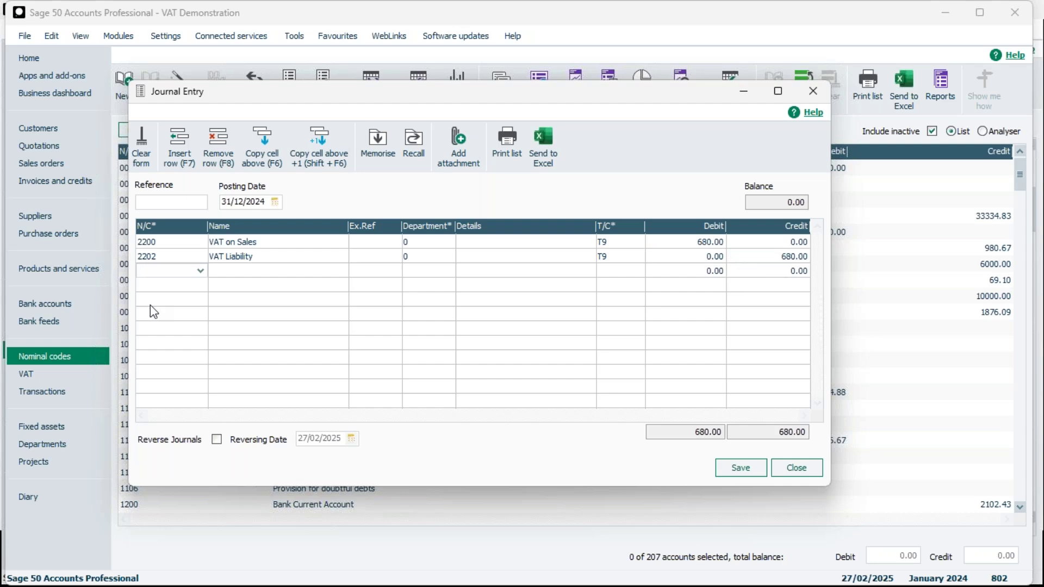
Credit 398.60 to 2201 VAT on Purchases on the third line.
left_click(202, 271)
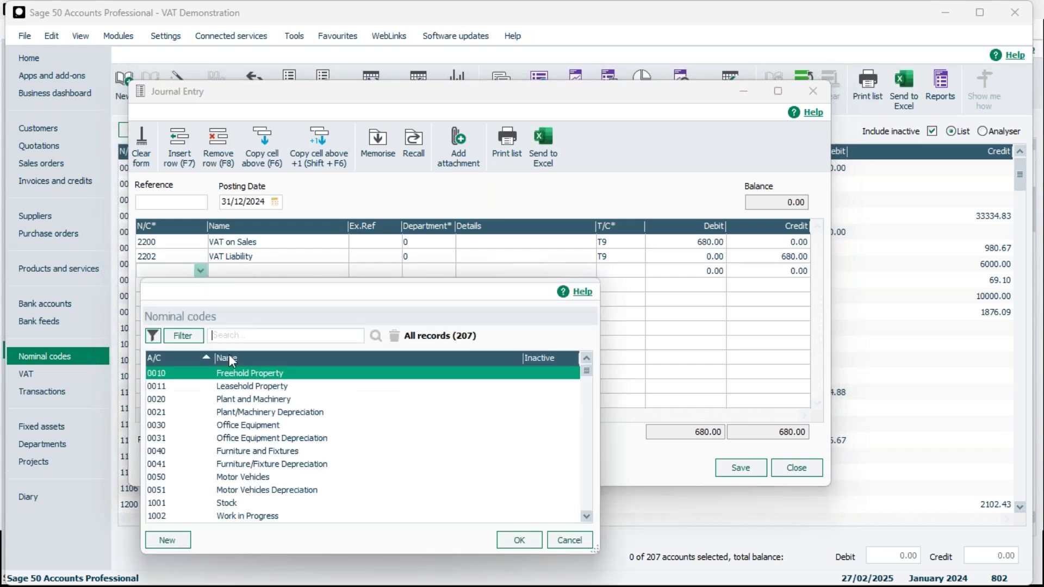
type("22")
left_click(169, 272)
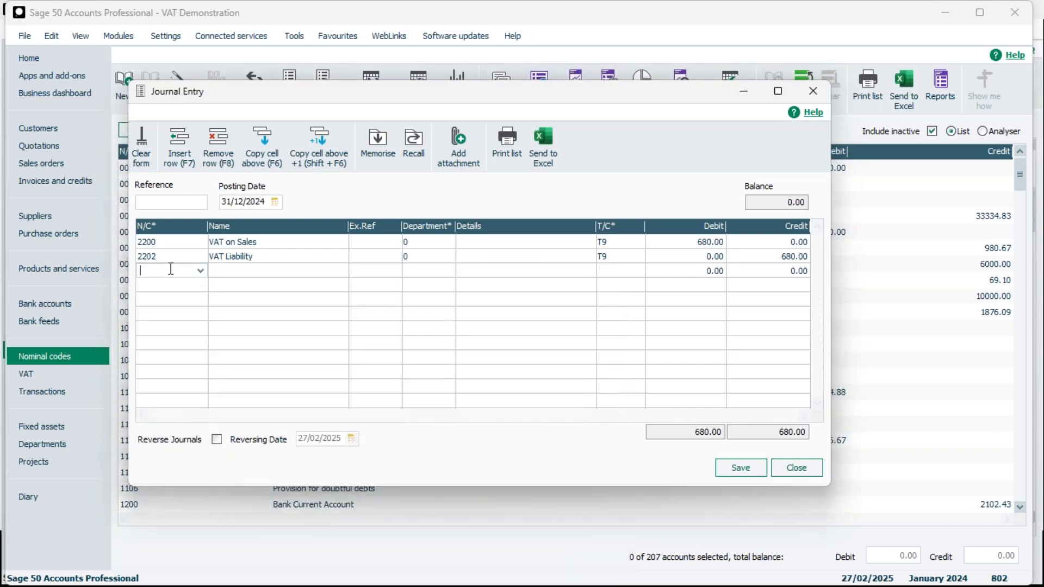
type("2201")
left_click(204, 306)
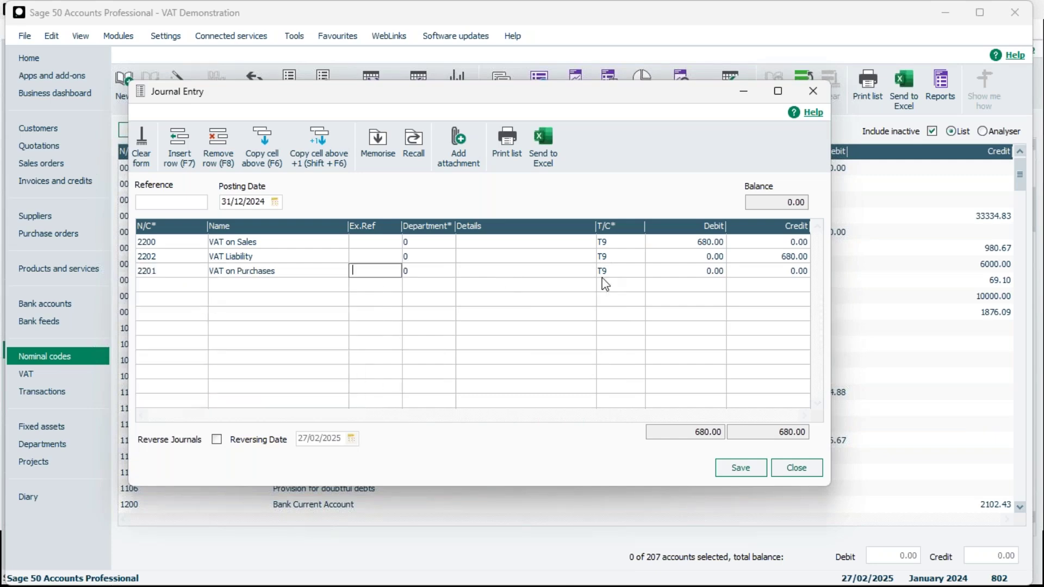
left_click(783, 271)
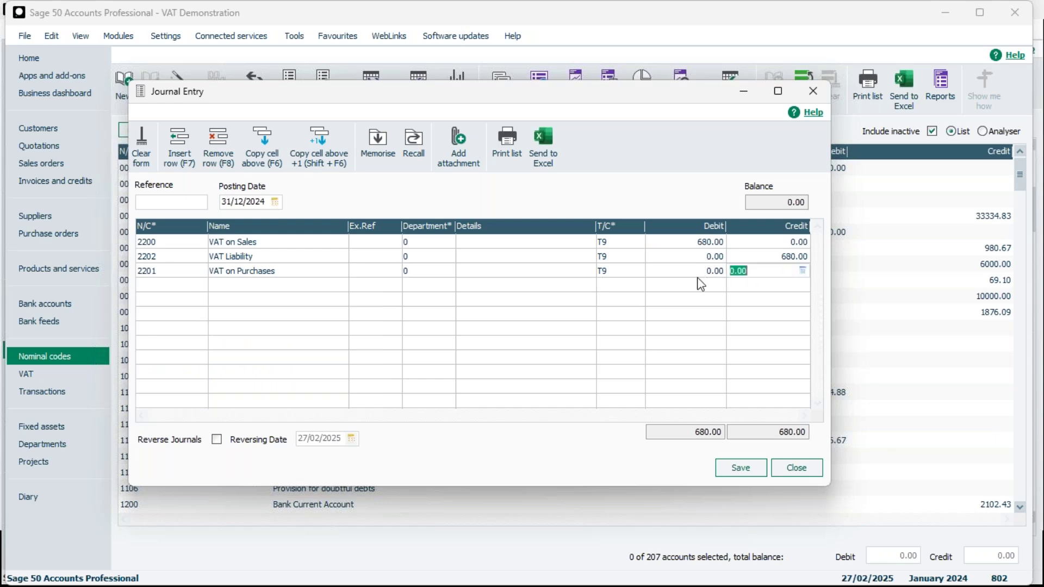
type("398.60")
Debit 398.60 to 2202 VAT Liability on the fourth line.
left_click(198, 284)
left_click(200, 285)
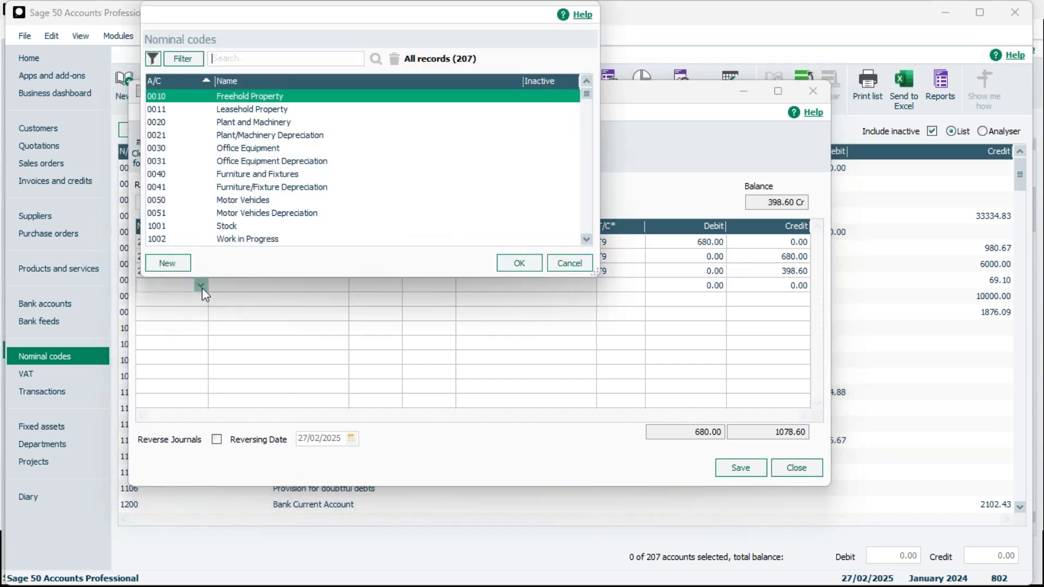
key("Escape")
type("2200")
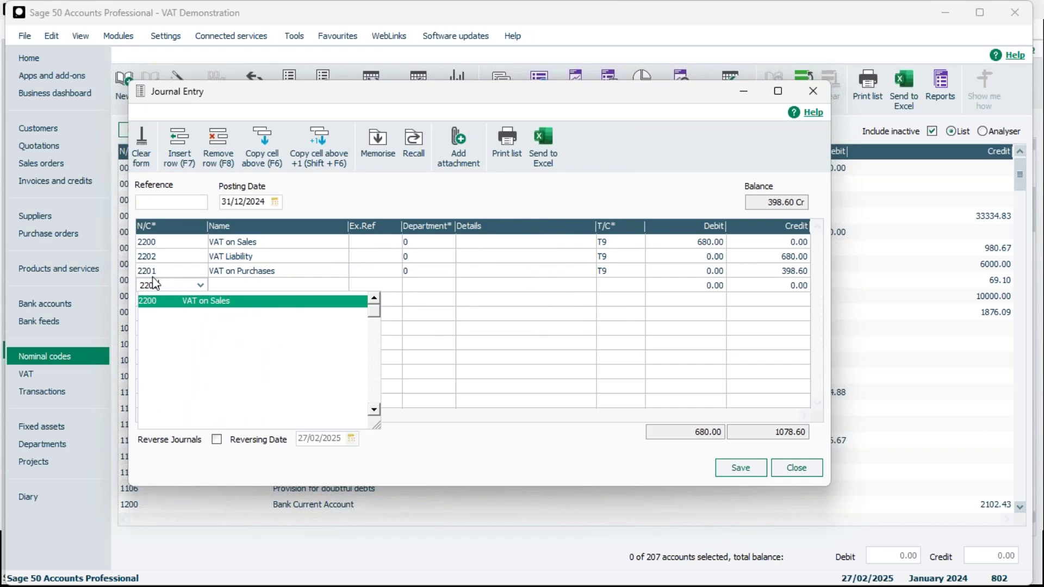
key("BackSpace")
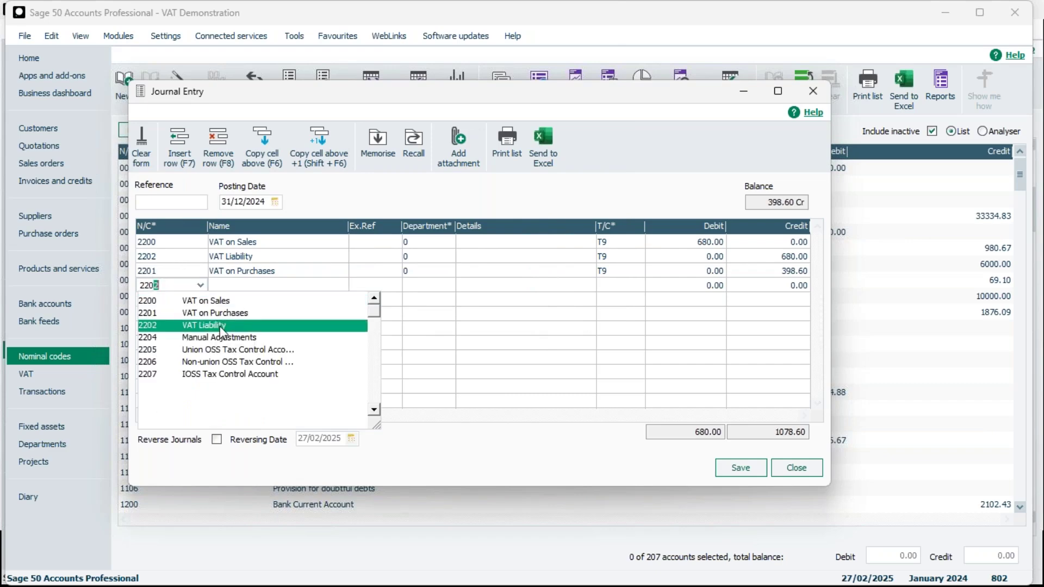
left_click(226, 325)
left_click(700, 289)
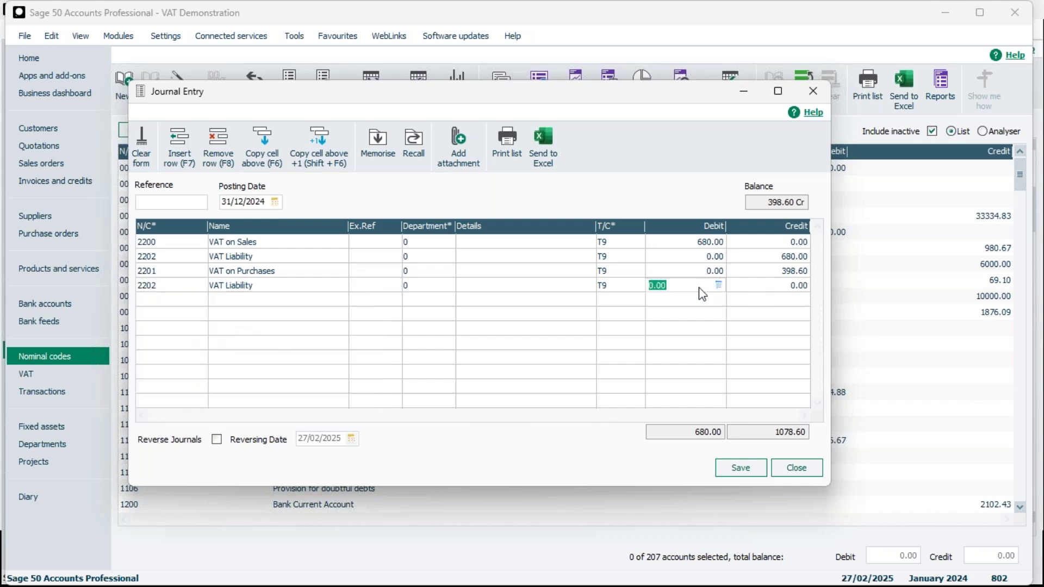
type("398.60")
Memorise the journal as THURSDAY, description 'Thurs', then close it without posting.
left_click(384, 147)
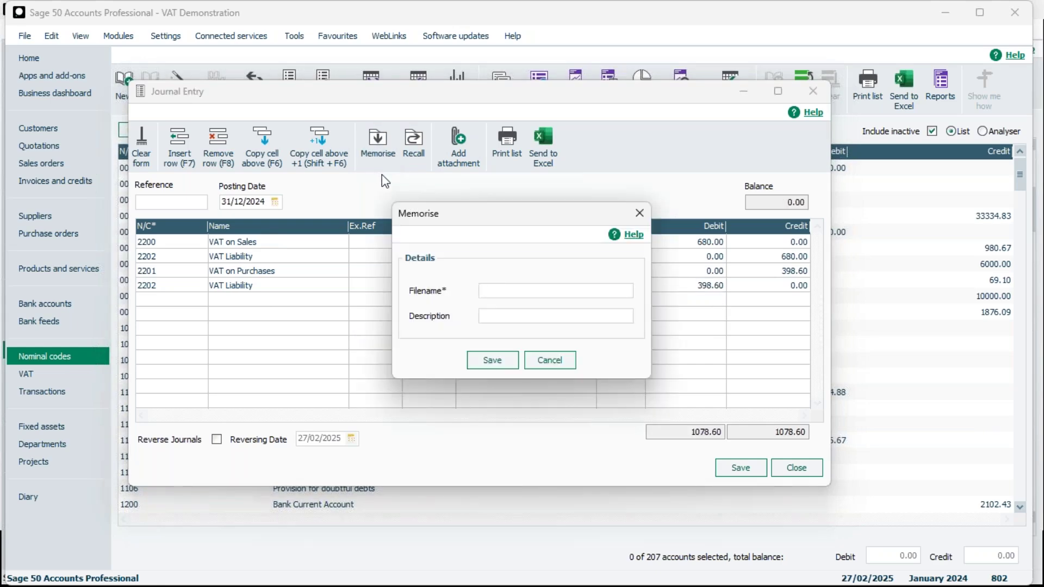
left_click(503, 287)
type("THURSDAY")
left_click(506, 321)
type("Thurs")
left_click(501, 360)
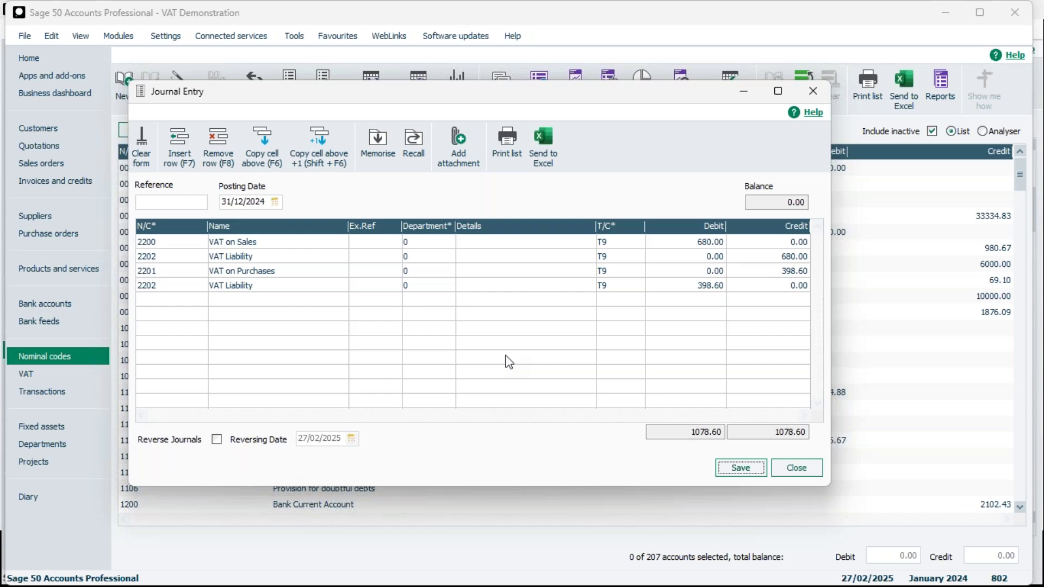
left_click(807, 467)
left_click(481, 323)
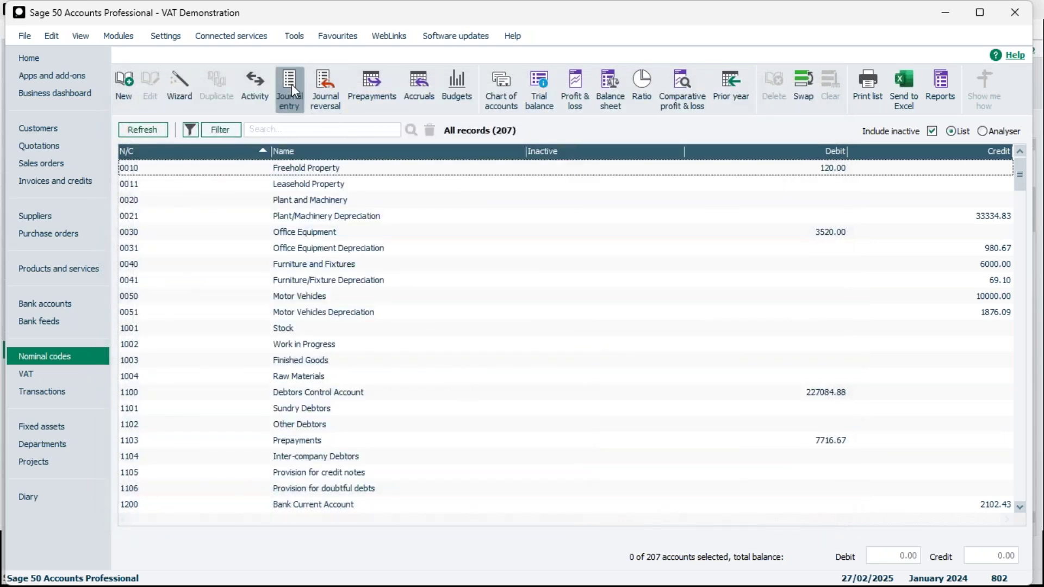
left_click(413, 144)
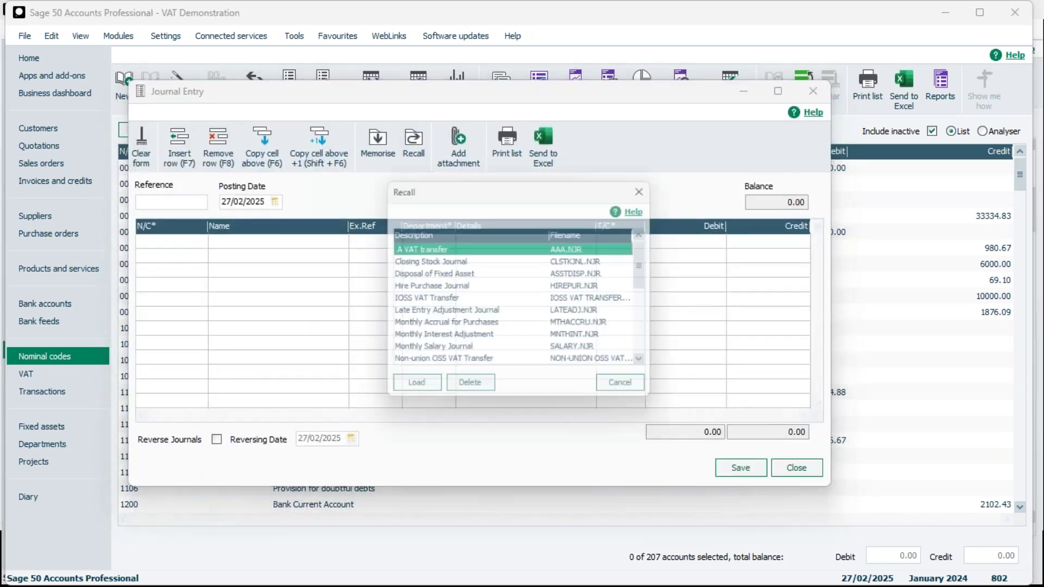
key("Down")
key("Down")
key("Down")
key("Down")
key("Down")
key("Down")
key("Down")
key("Down")
key("Down")
key("Down")
key("Down")
key("Down")
key("Down")
key("Down")
key("Down")
key("Down")
key("Down")
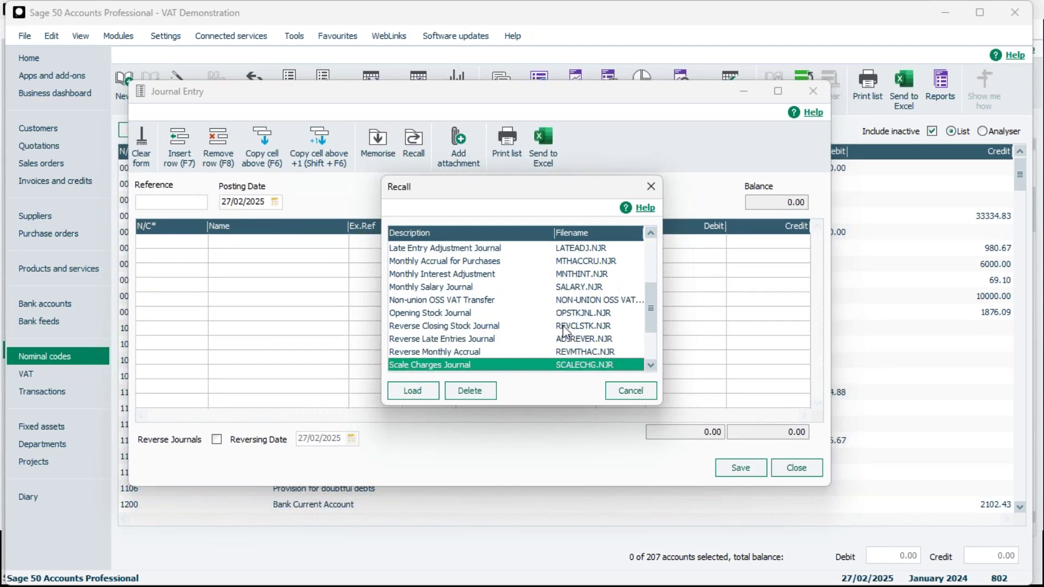
left_click(416, 339)
left_click(409, 391)
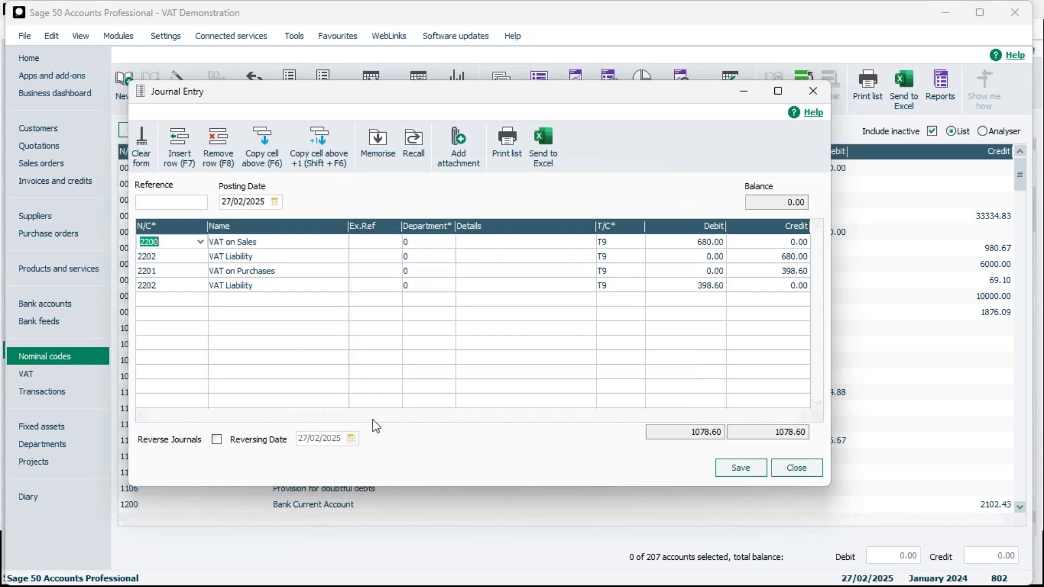
left_click(708, 242)
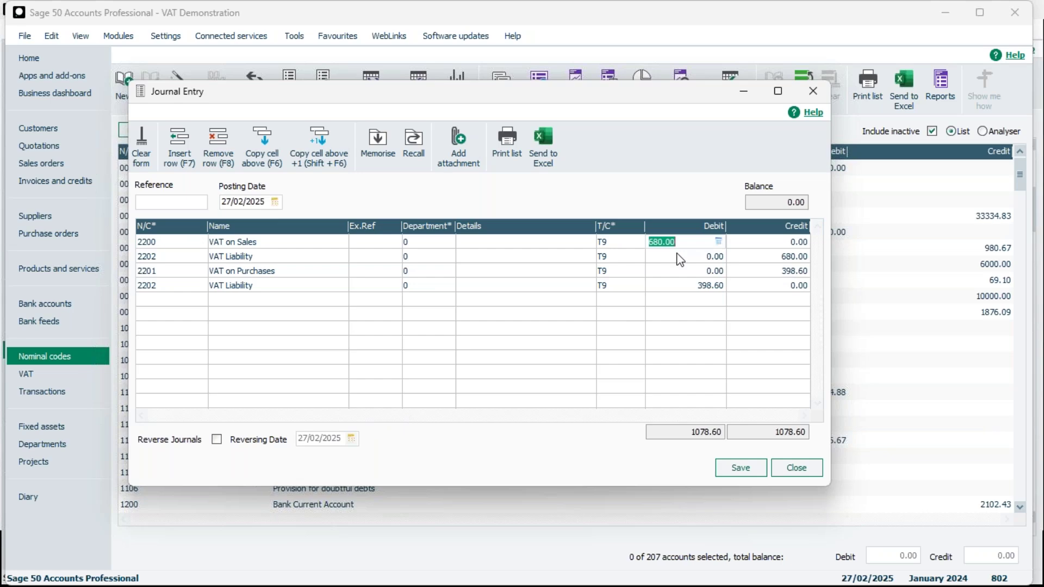
left_click(796, 467)
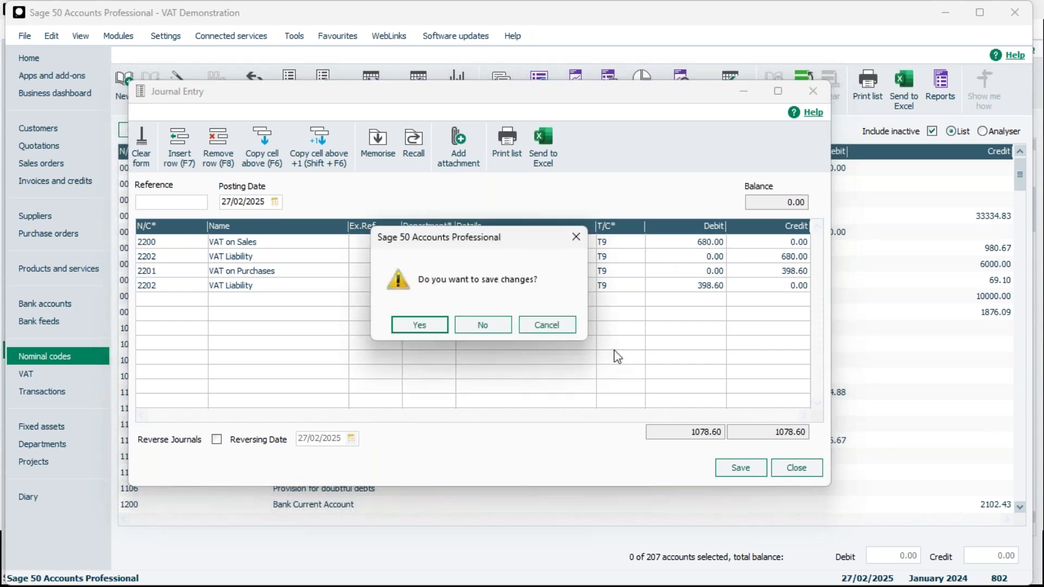
left_click(483, 324)
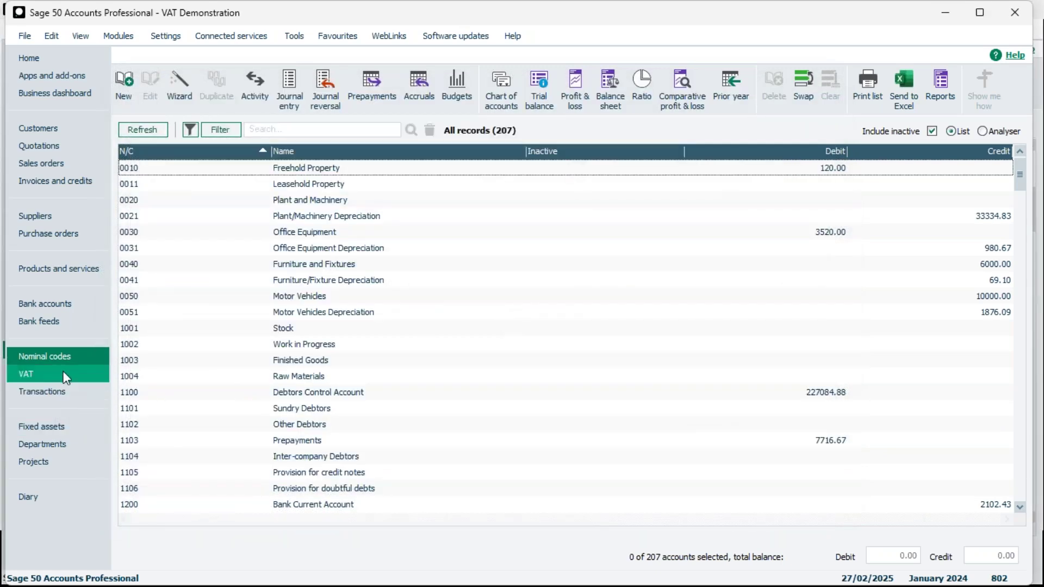
Open VAT return 19 for 01/10/2024–31/12/2024 from the VAT returns list.
left_click(38, 387)
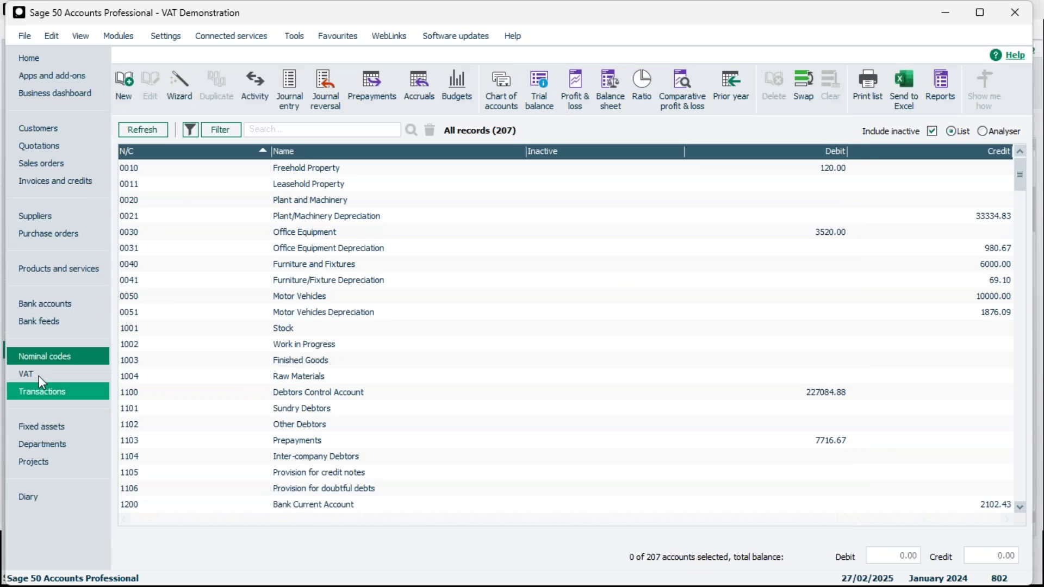
left_click(49, 375)
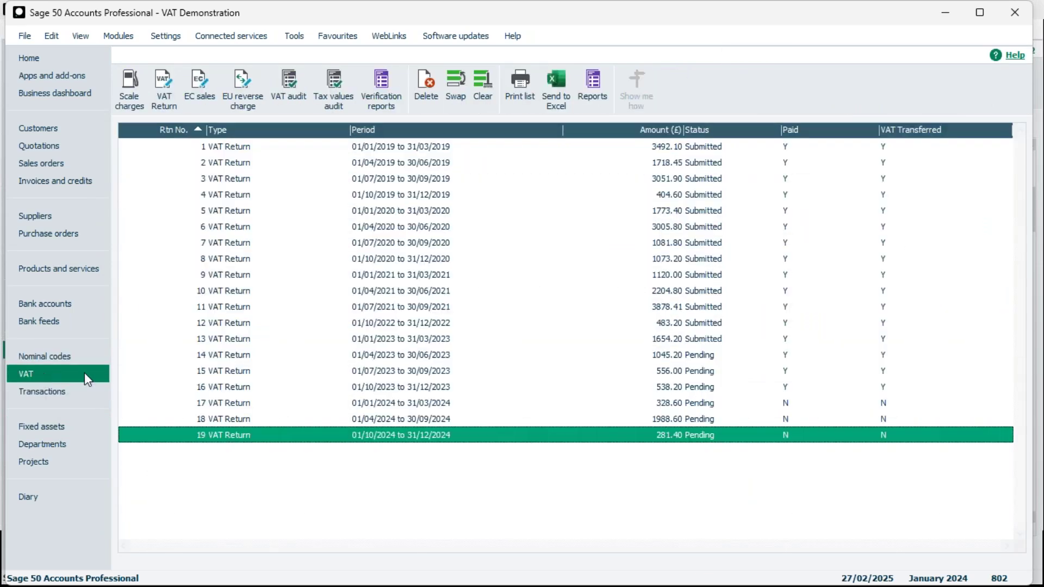
double_click(471, 433)
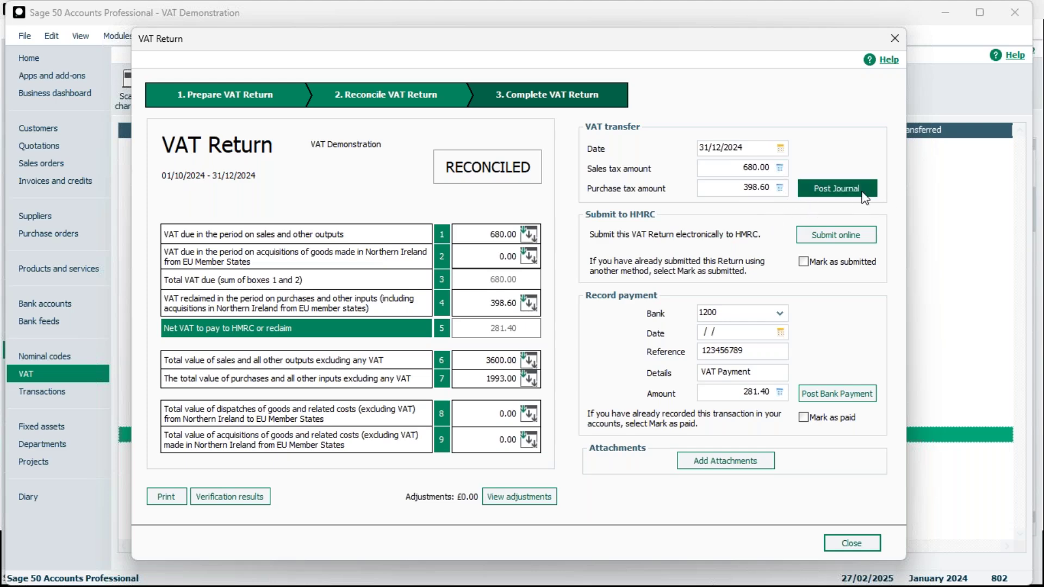
Post the 680.00 and 398.60 VAT transfer journals for return 19 and close it.
left_click(836, 195)
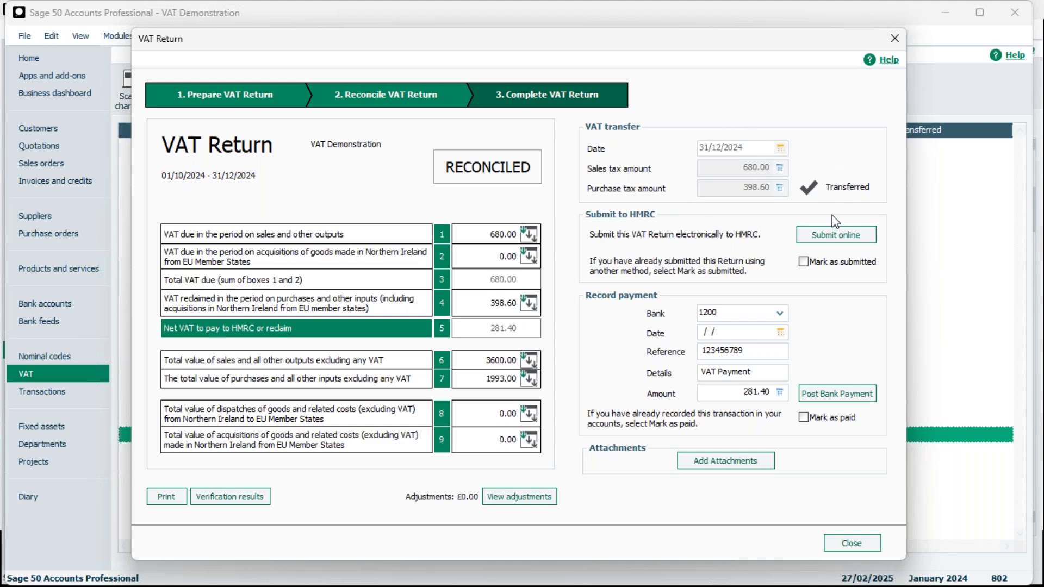
left_click(894, 38)
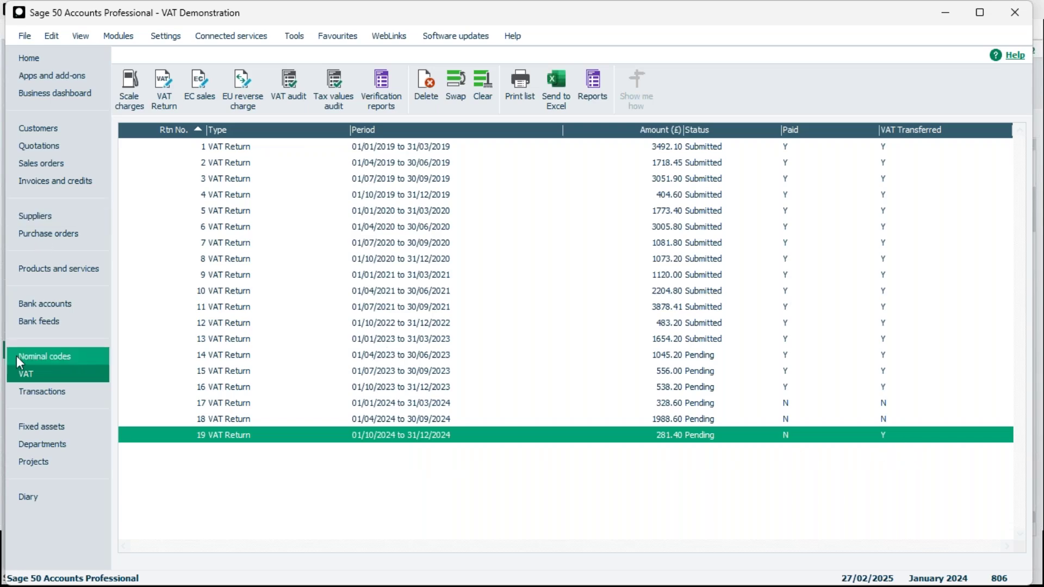
Review the transfer journal postings 803–806, then return to the VAT returns list.
left_click(51, 388)
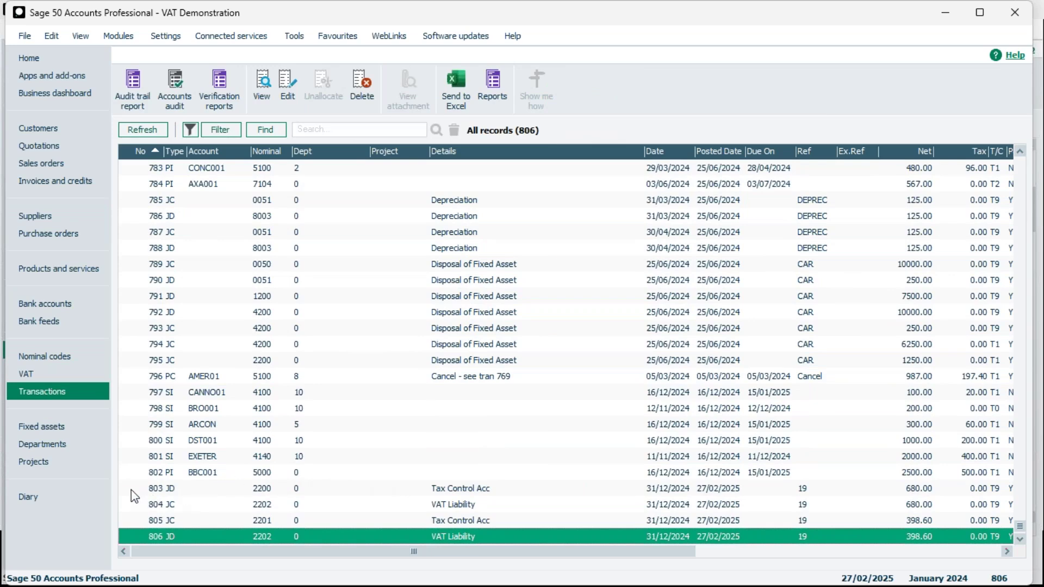
left_click(131, 492)
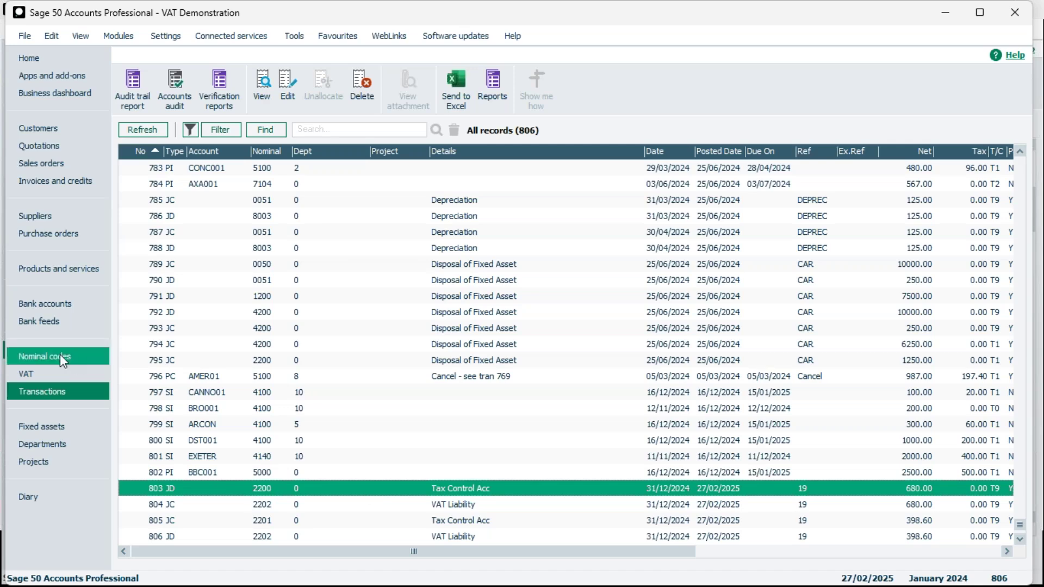
left_click(45, 374)
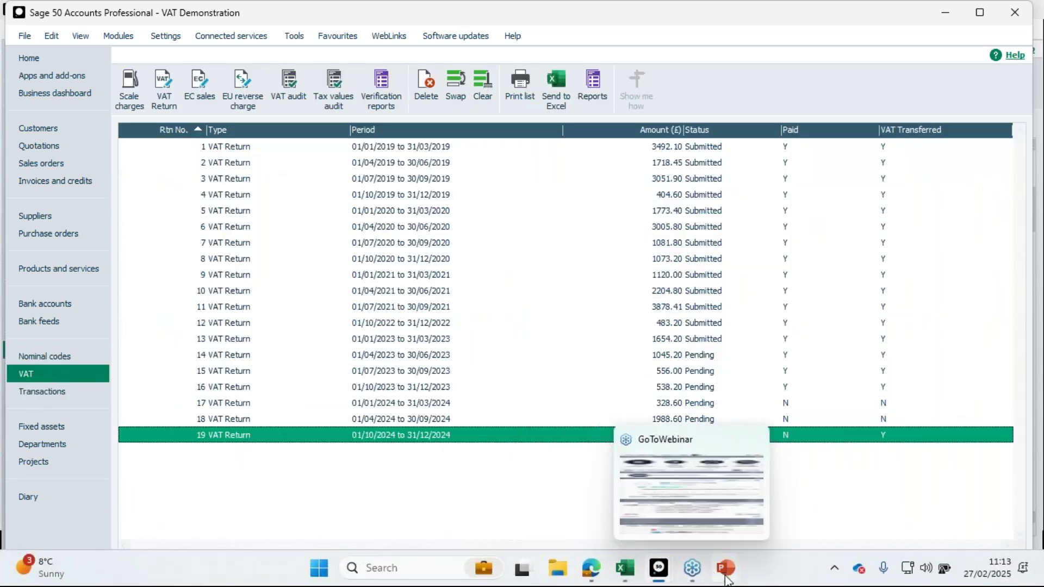
Bring the PowerPoint slide show forward and advance to slide 7.
left_click(726, 579)
left_click(726, 501)
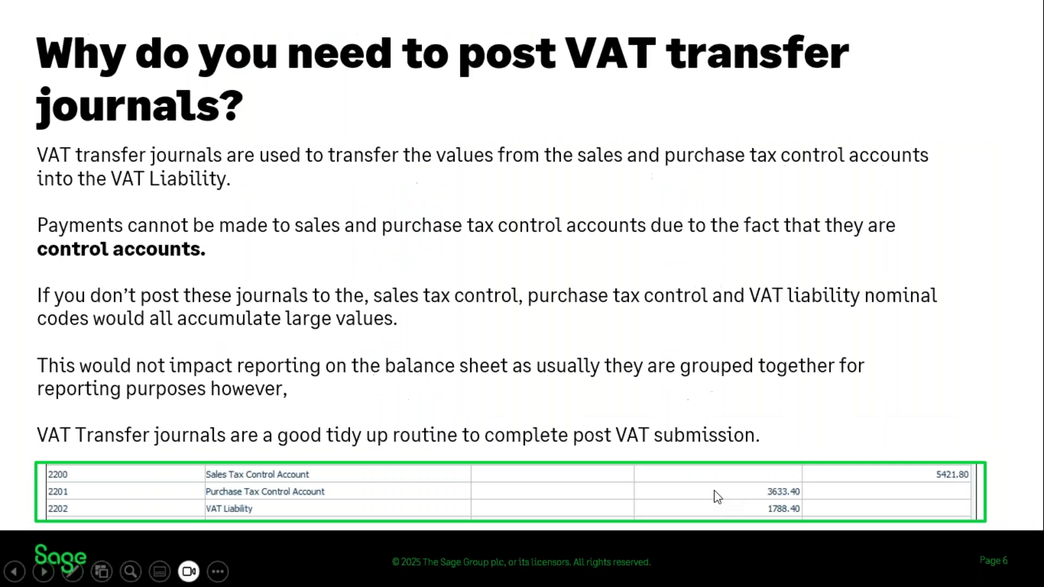
left_click(662, 261)
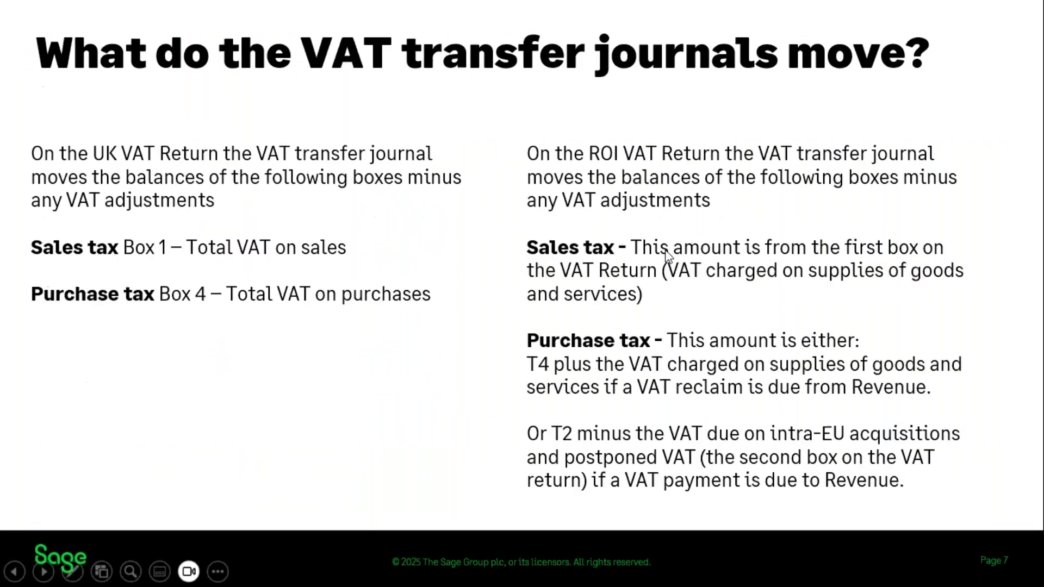
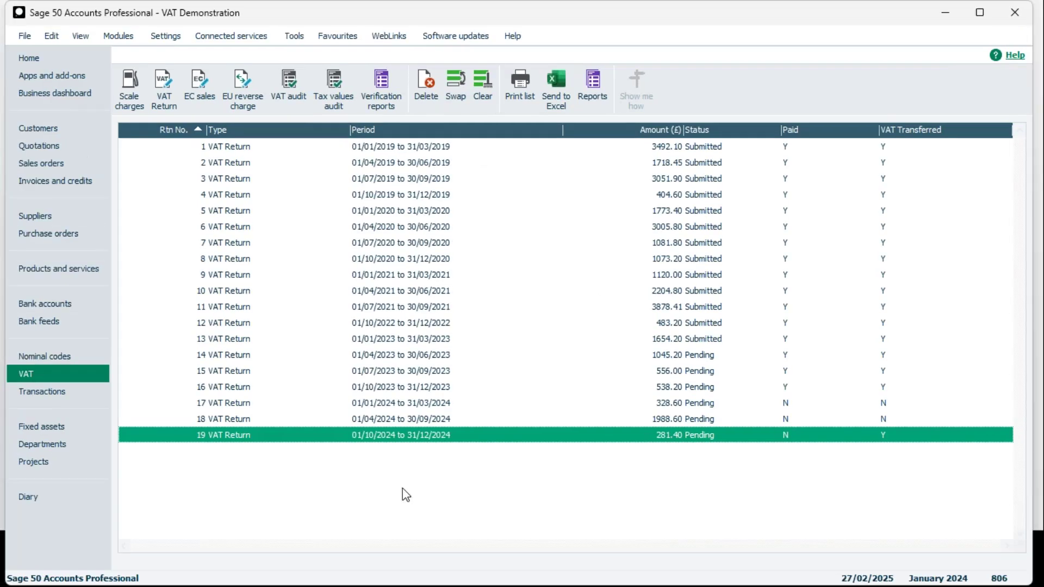
Select VAT return 19 (01/10/2024–31/12/2024, £281.40) in the VAT returns list.
left_click(455, 438)
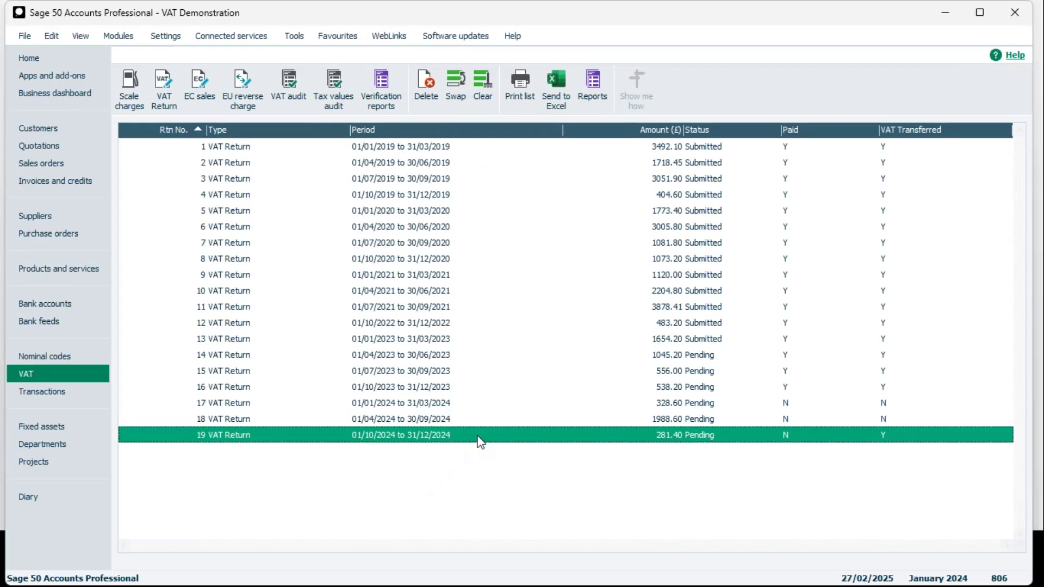
View the October–December 2024 VAT return, then switch to the bank accounts list.
double_click(479, 438)
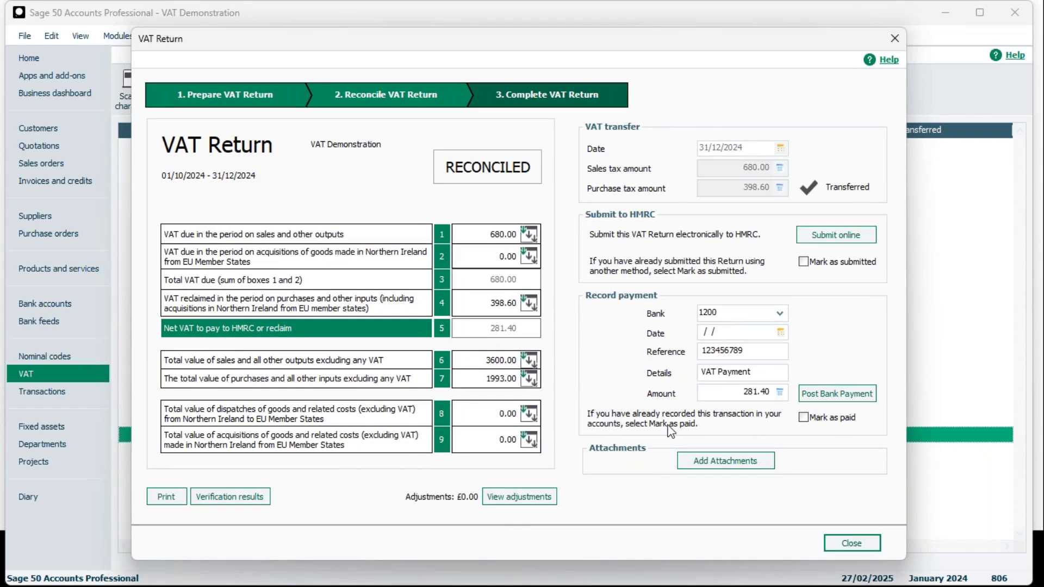
left_click(894, 38)
left_click(58, 302)
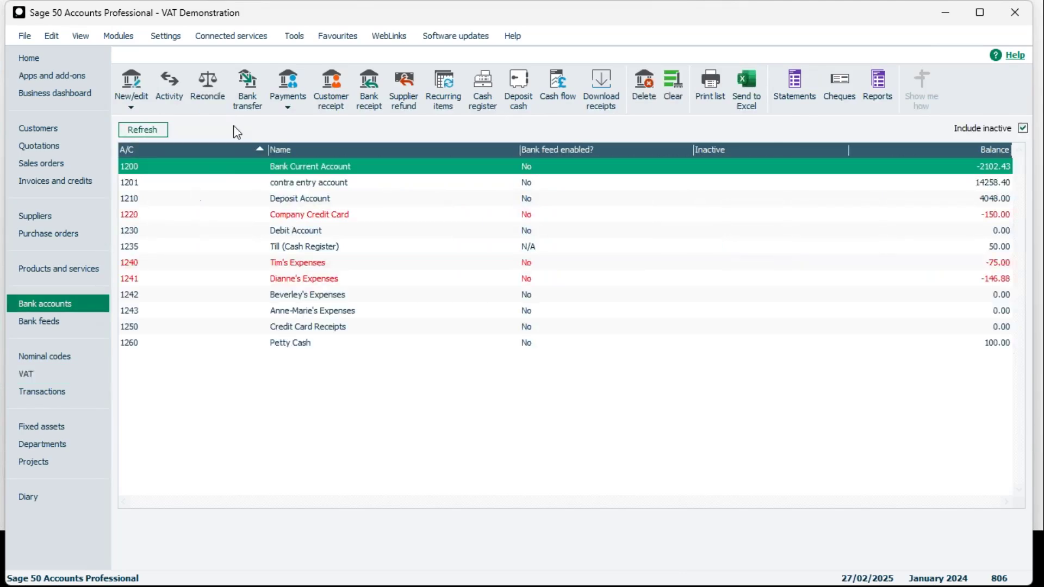
left_click(287, 105)
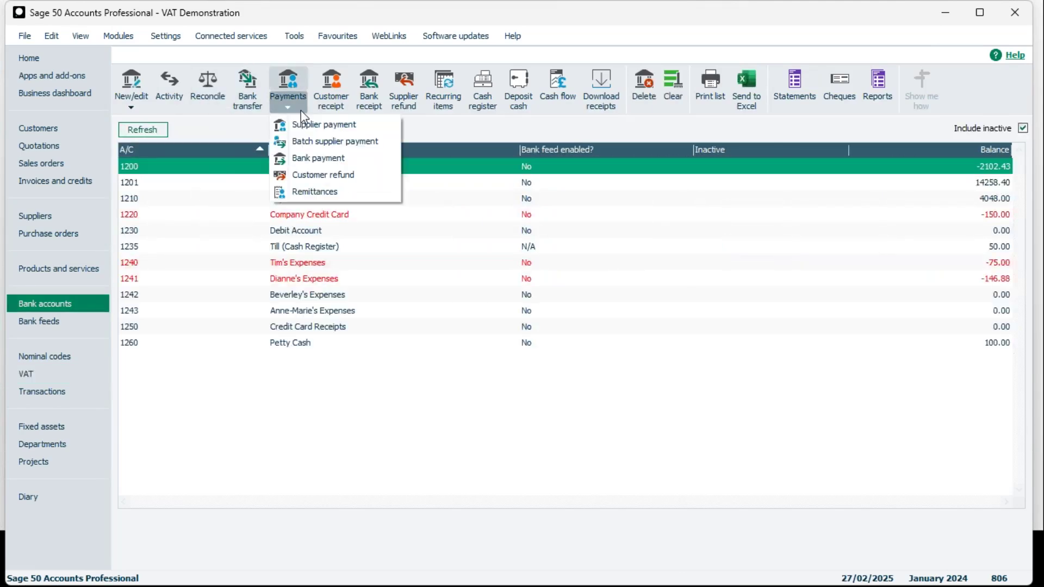
left_click(337, 158)
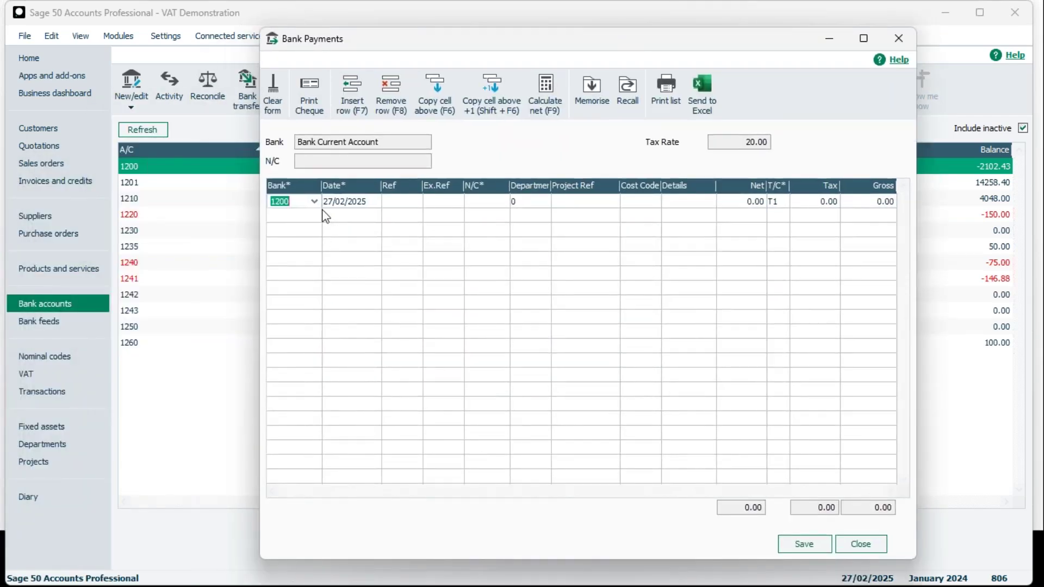
left_click(492, 204)
type("2202")
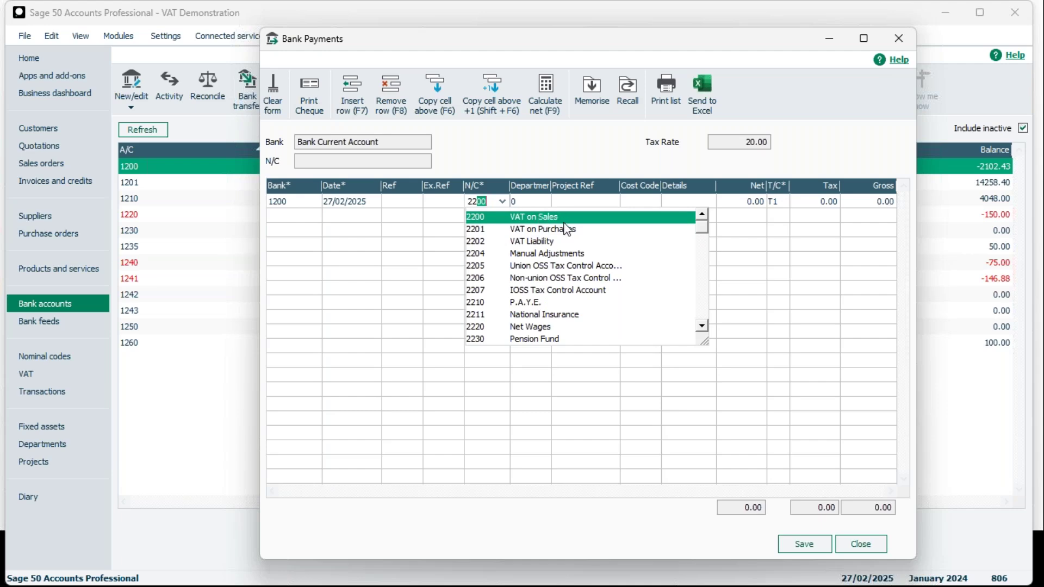
left_click(552, 242)
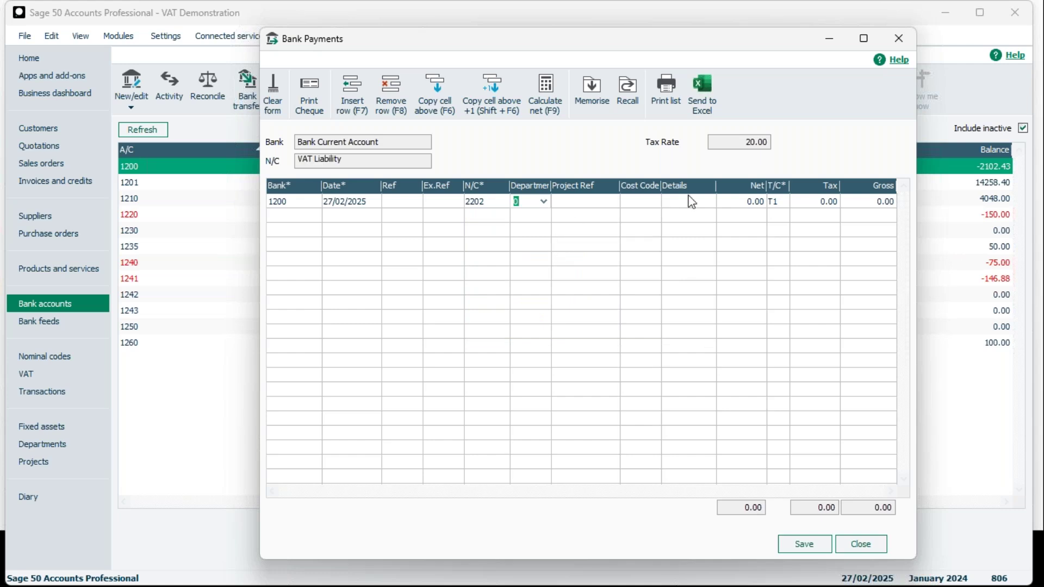
left_click(730, 204)
type("281.40")
left_click(797, 200)
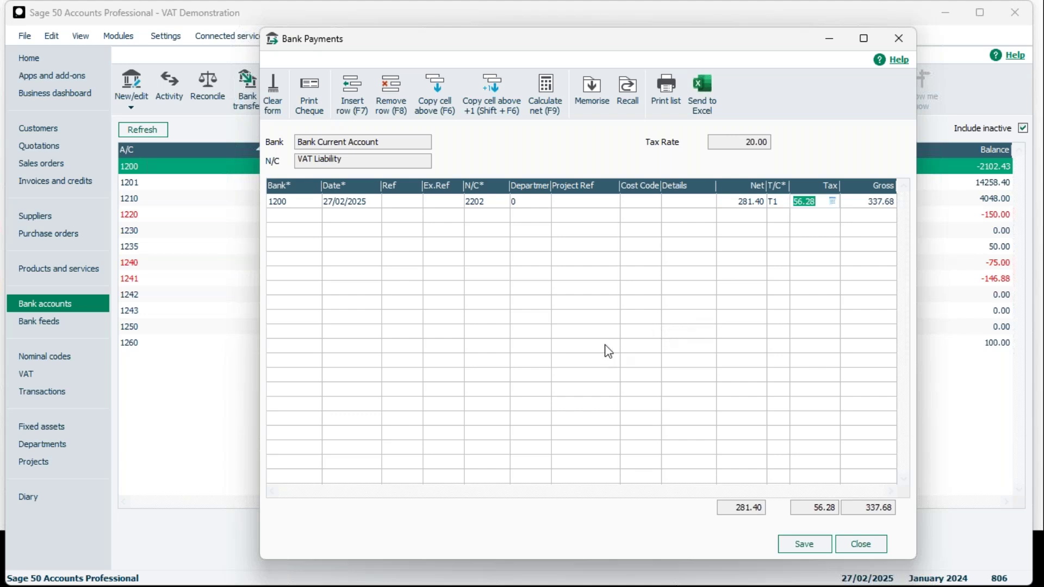
left_click(780, 202)
left_click(782, 202)
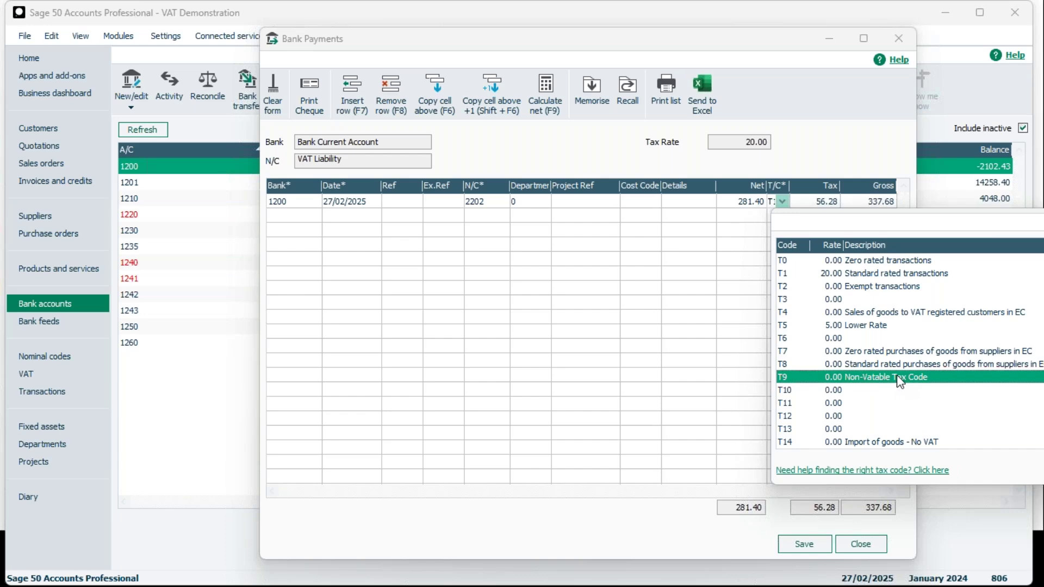
left_click(883, 383)
left_click_drag(674, 40, 513, 40)
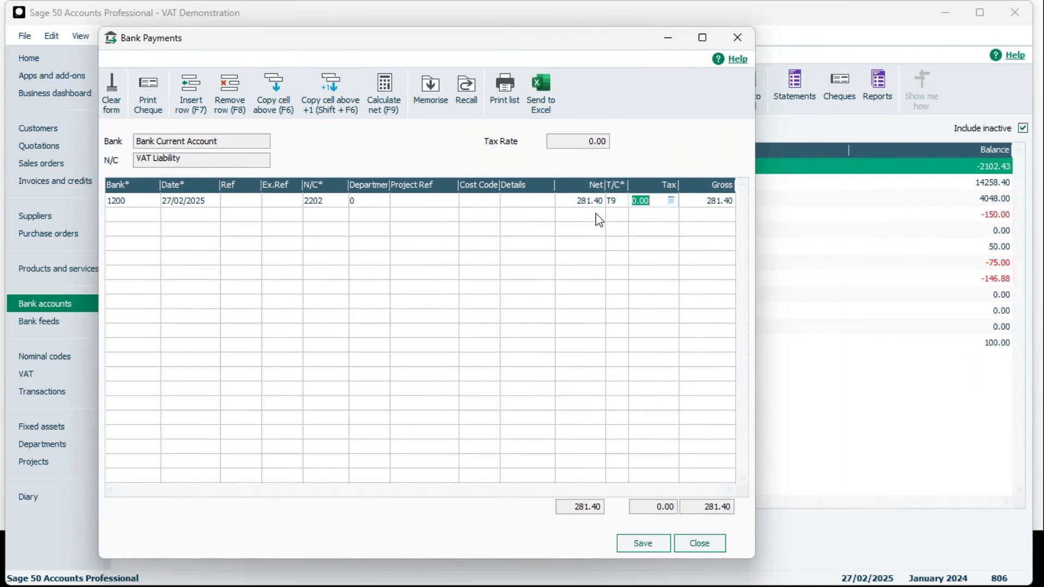
key("Tab")
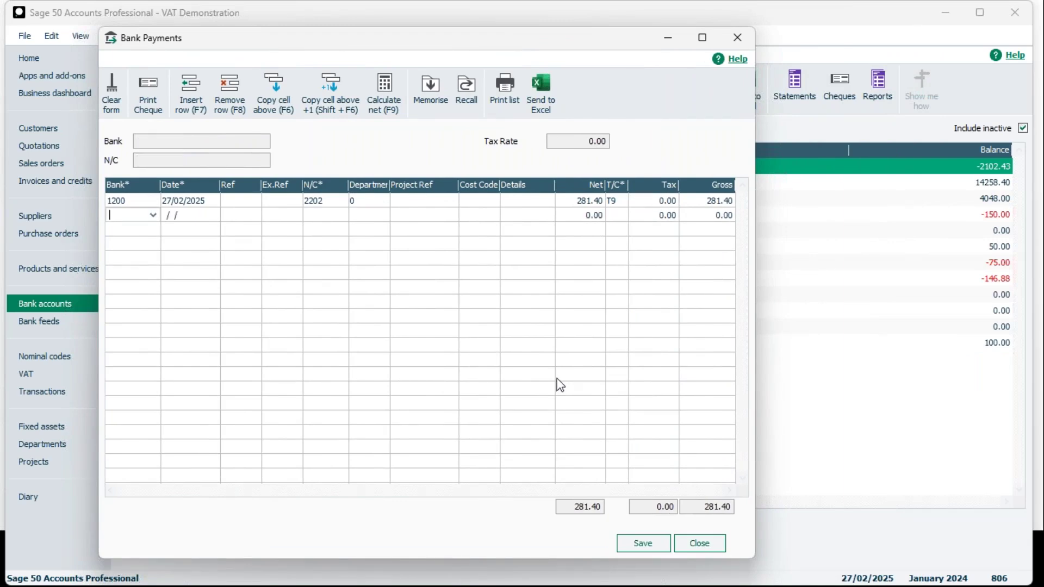
mouse_move(720, 552)
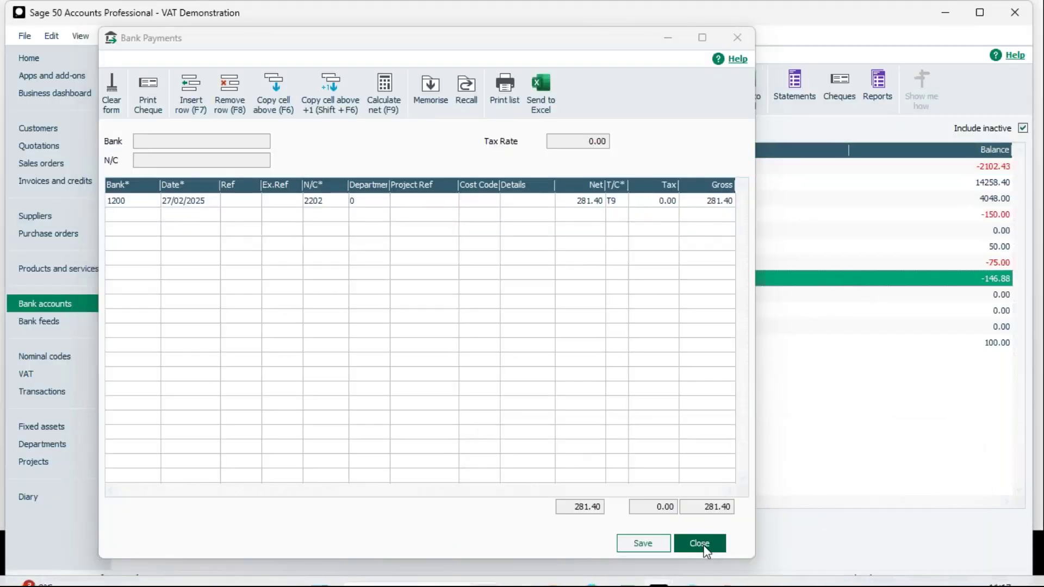
left_click(699, 543)
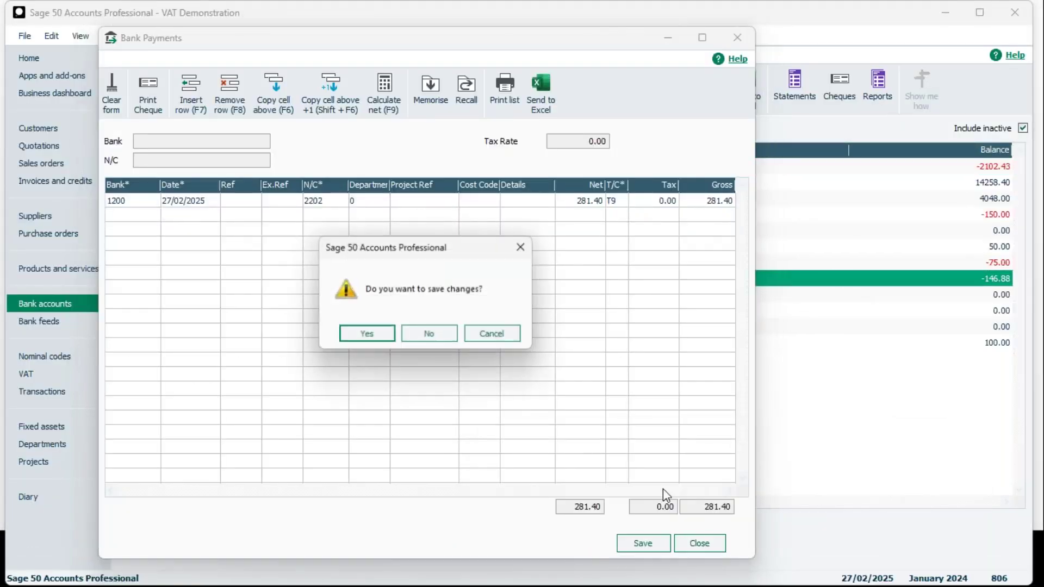
left_click(427, 328)
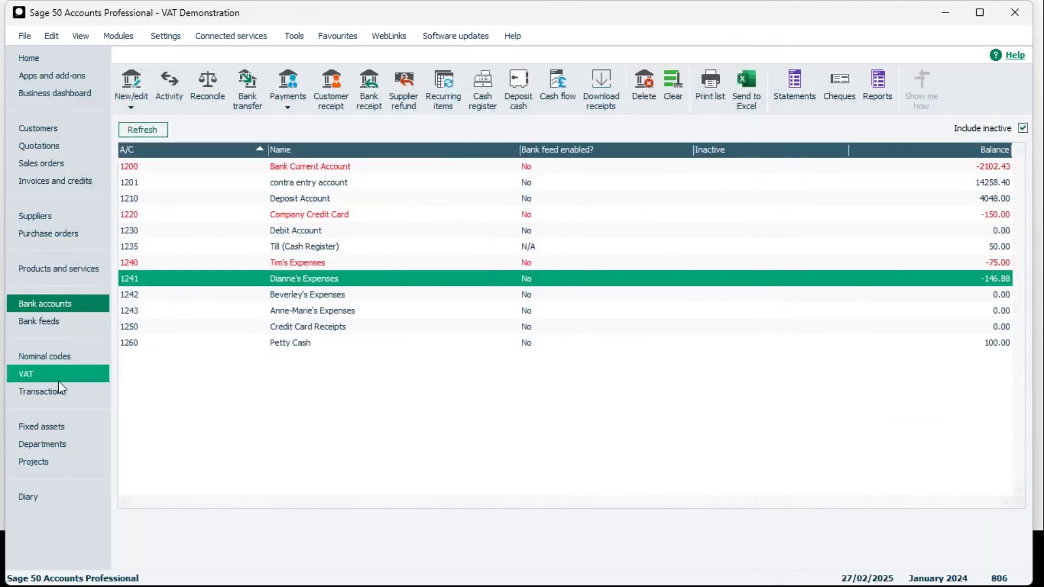
left_click(58, 381)
Post return 19's 281.40 VAT bank payment dated 27/02/2025, accepting the out-of-year date.
left_click(426, 441)
left_click(427, 441)
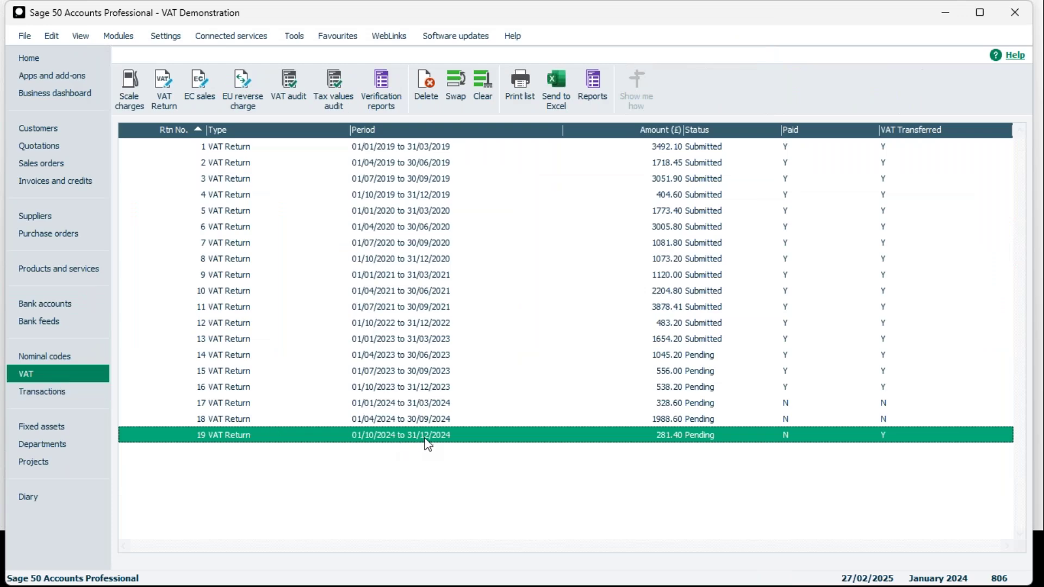
double_click(426, 442)
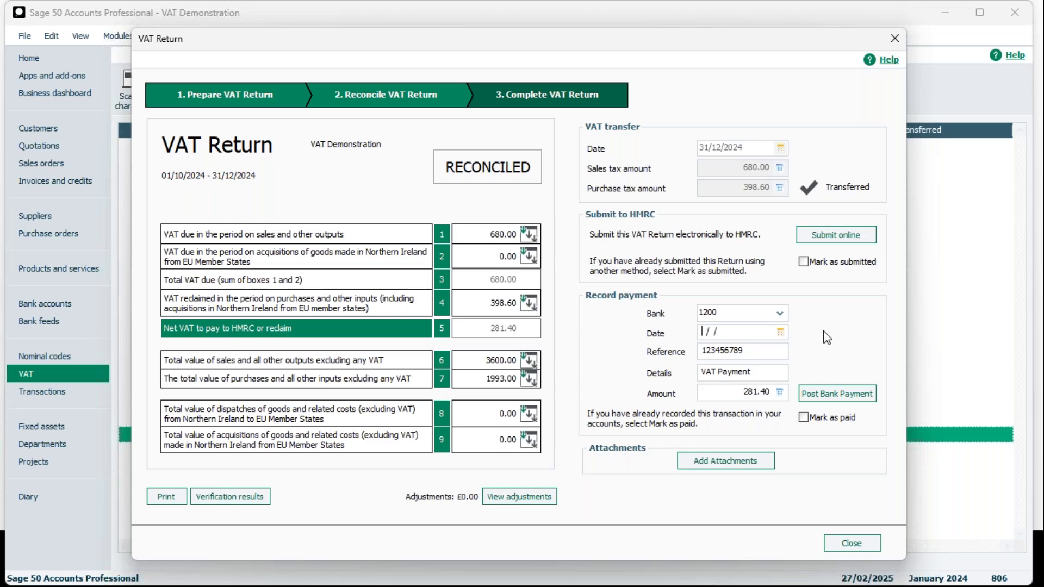
left_click(781, 332)
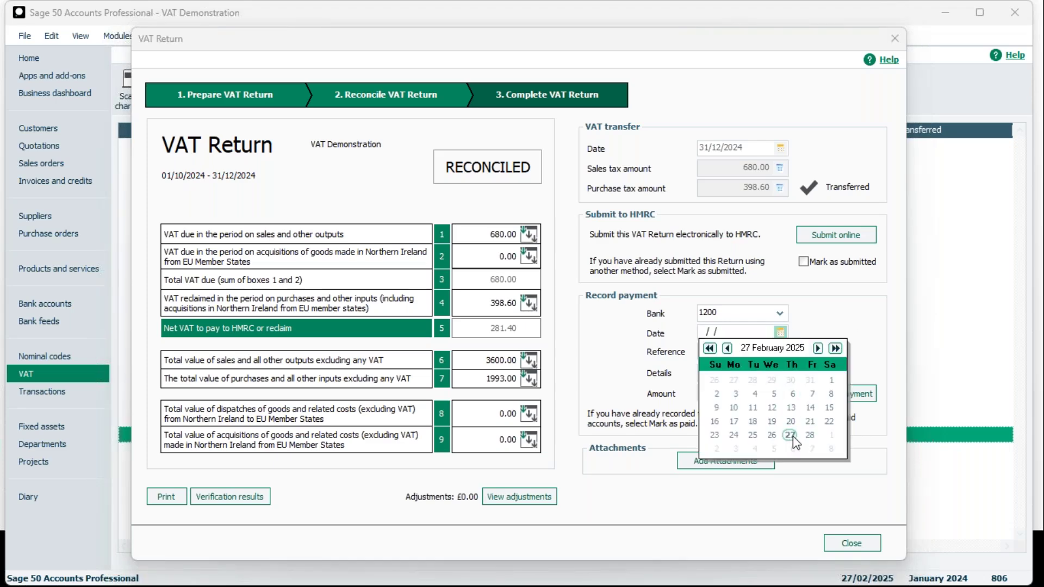
left_click(847, 309)
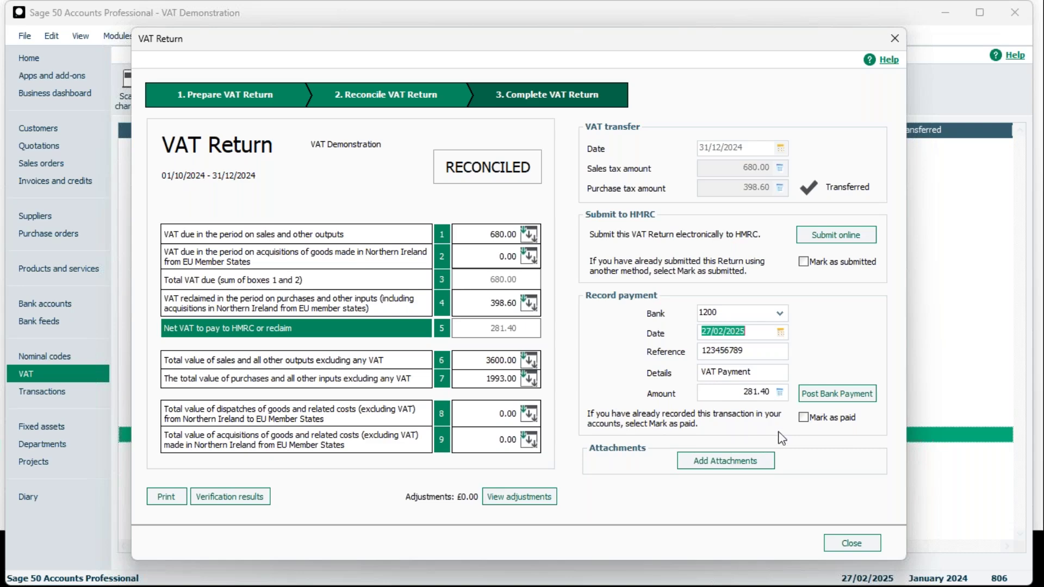
left_click(844, 401)
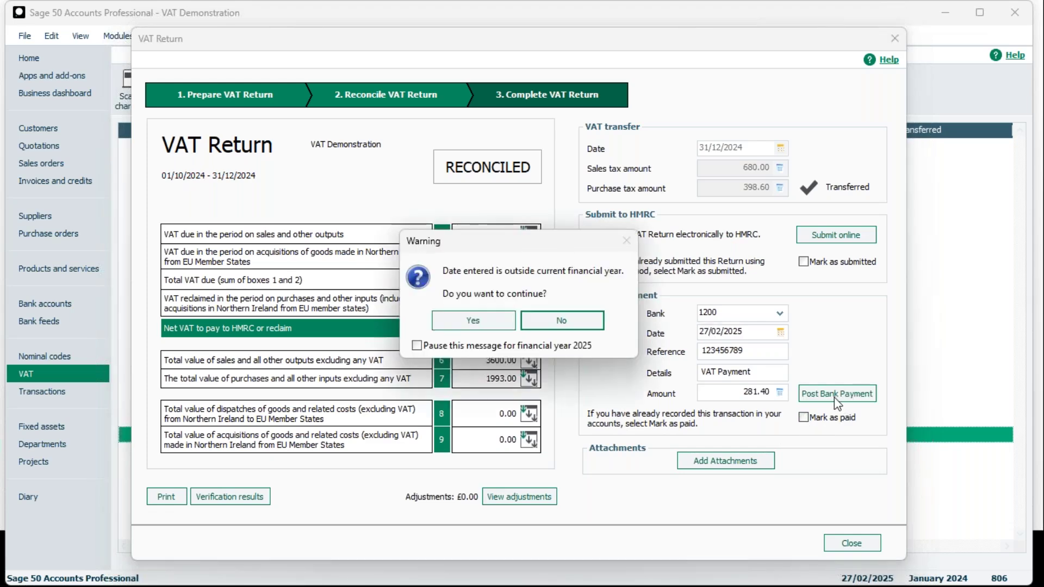
left_click(497, 328)
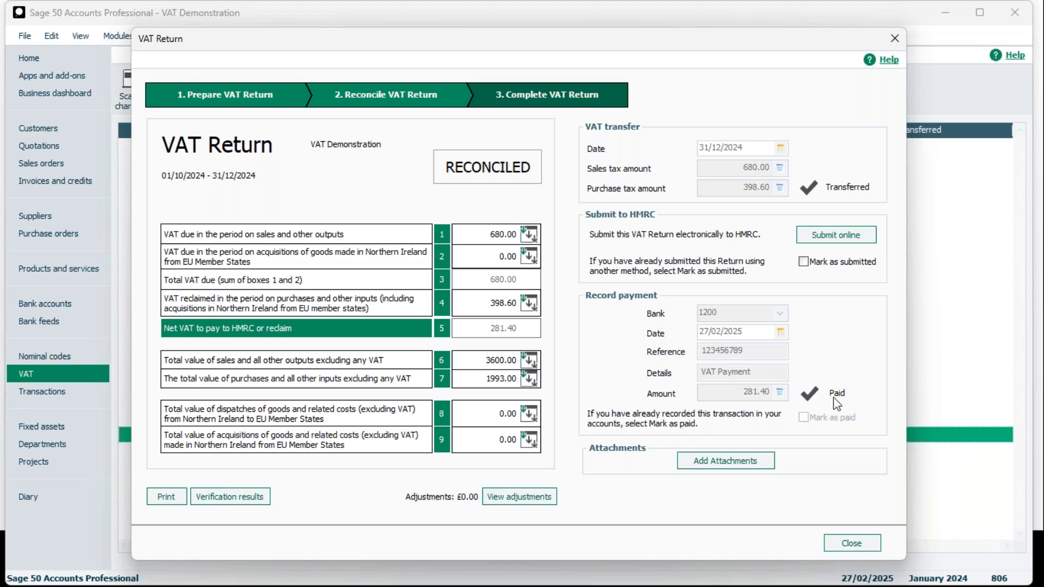
left_click(895, 37)
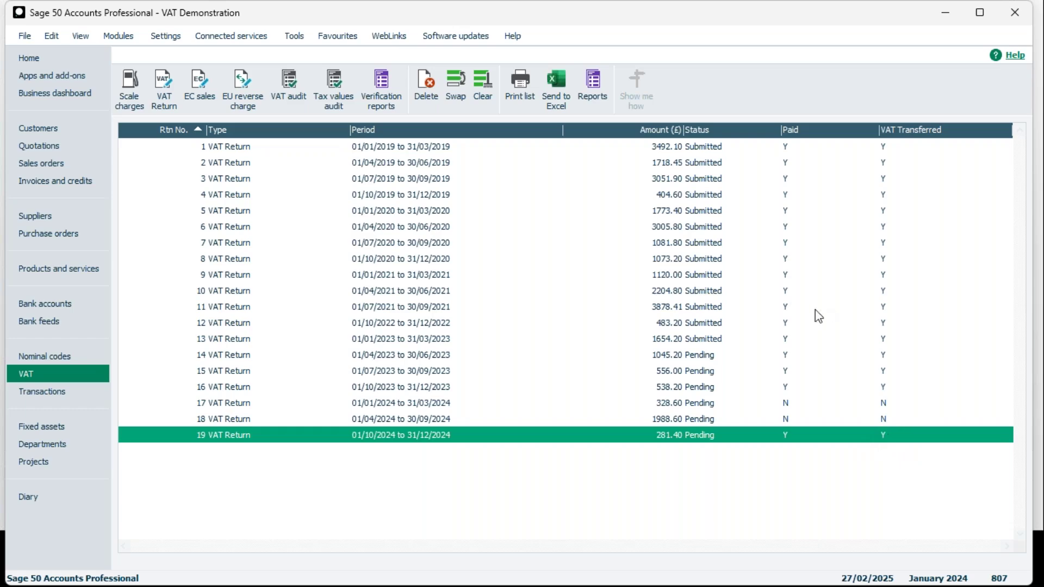
Reopen return 19 to confirm it shows Paid: £281.40 from bank 1200 on 27/02/2025.
left_click(454, 438)
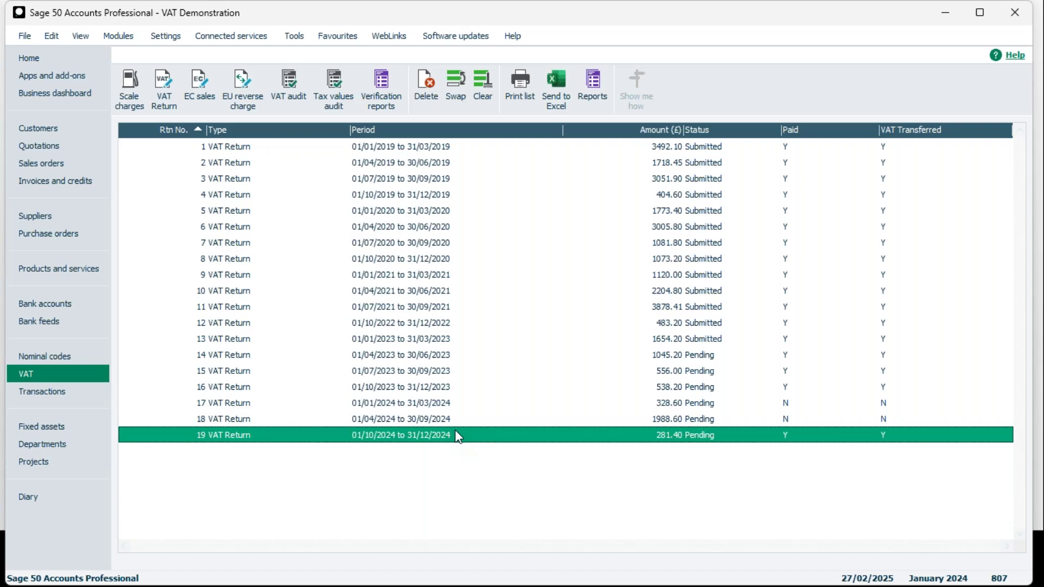
double_click(457, 437)
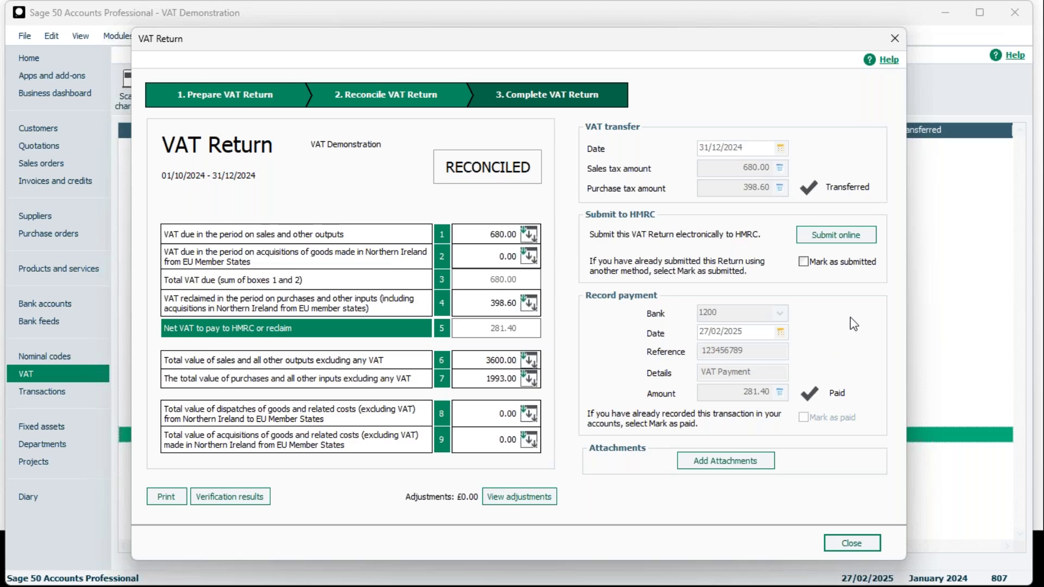
mouse_move(719, 577)
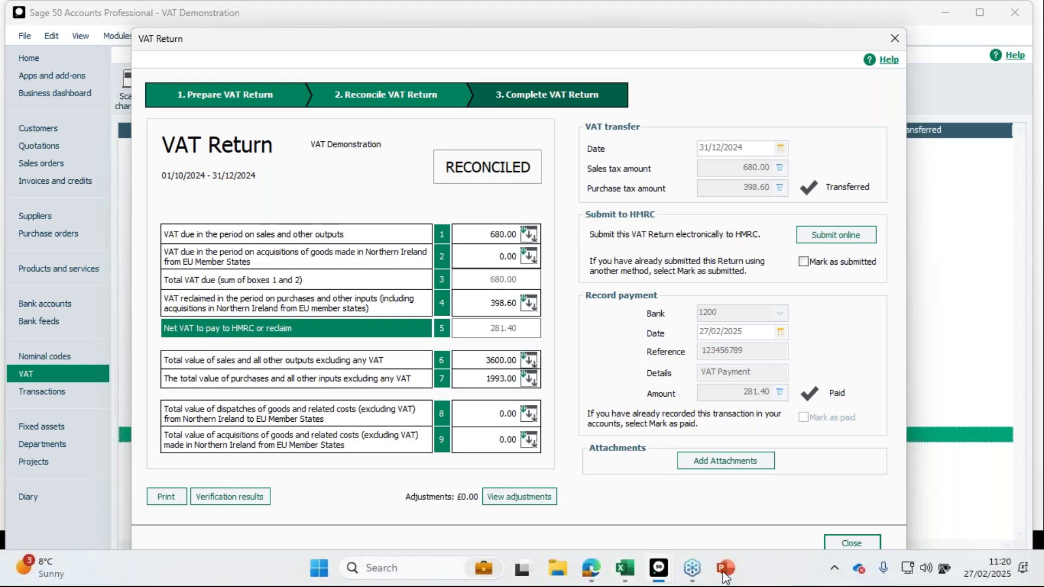
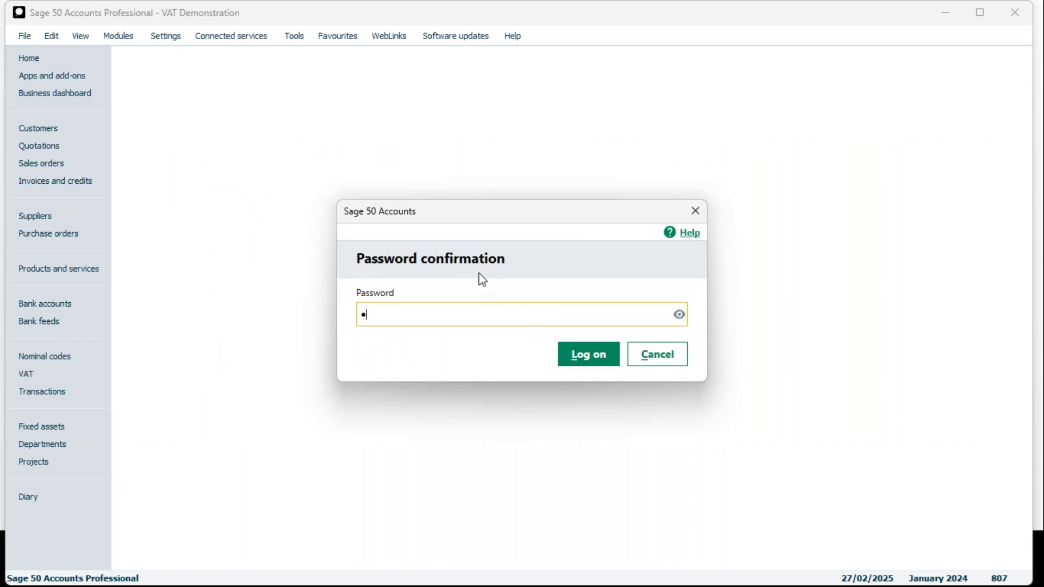
Log back in and confirm Making Tax Digital is enabled in the company VAT preferences.
key("Return")
left_click(695, 80)
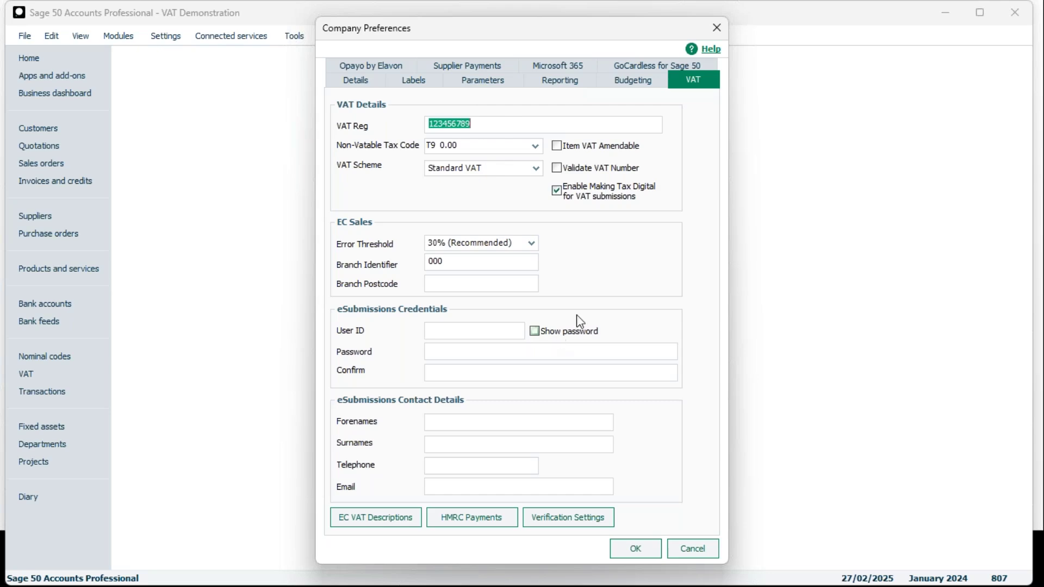
mouse_move(726, 568)
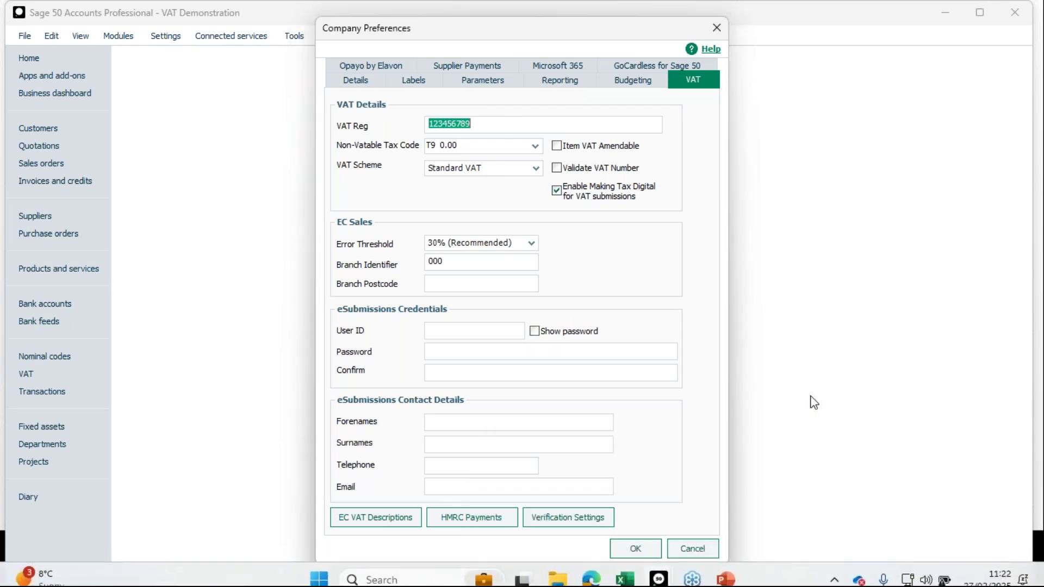
left_click(637, 549)
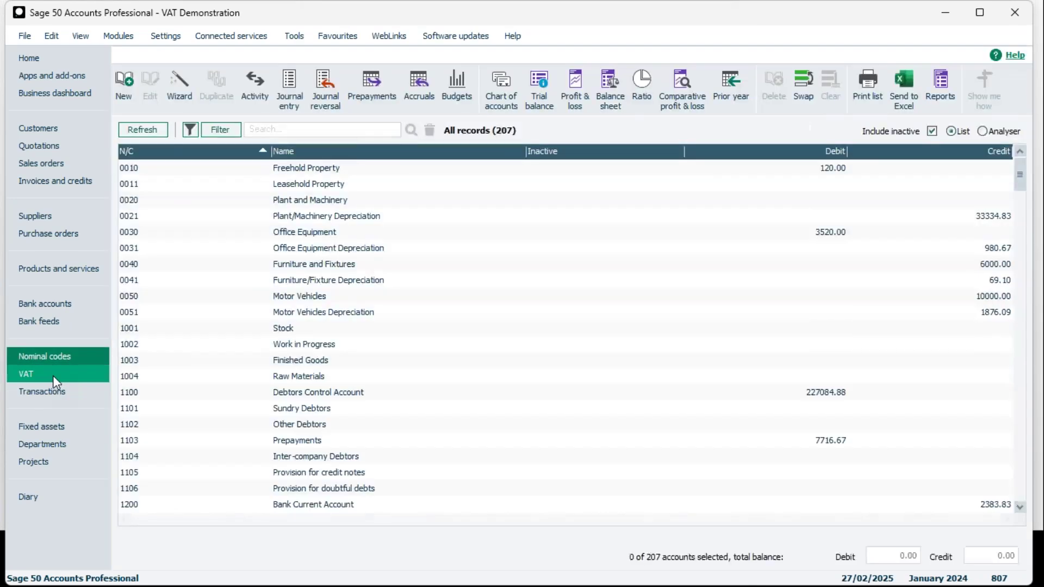
Open VAT return 19 (01/10/2024–31/12/2024) and start its online submission, moving past the Welcome page.
left_click(54, 375)
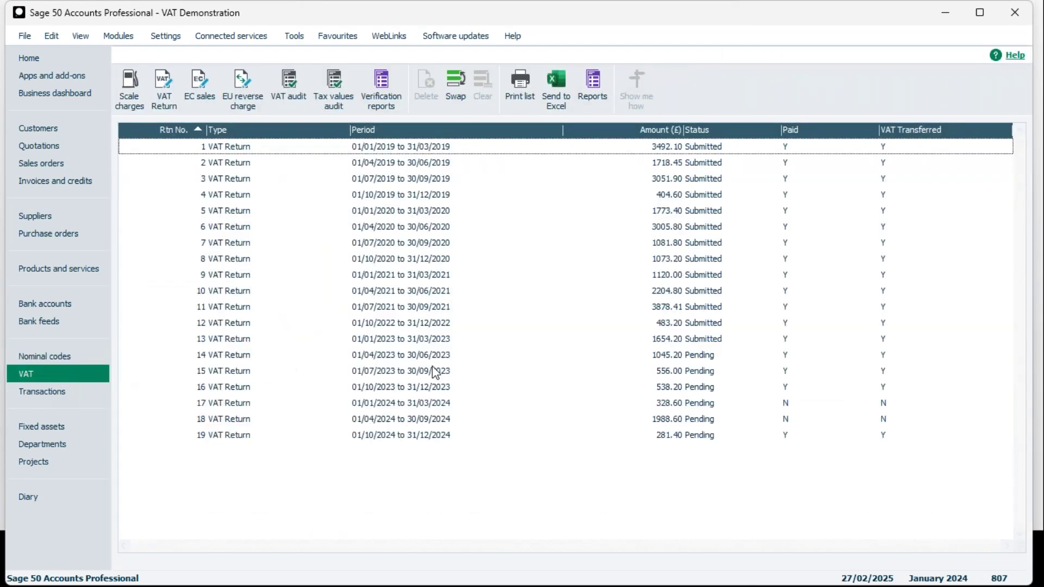
left_click(715, 439)
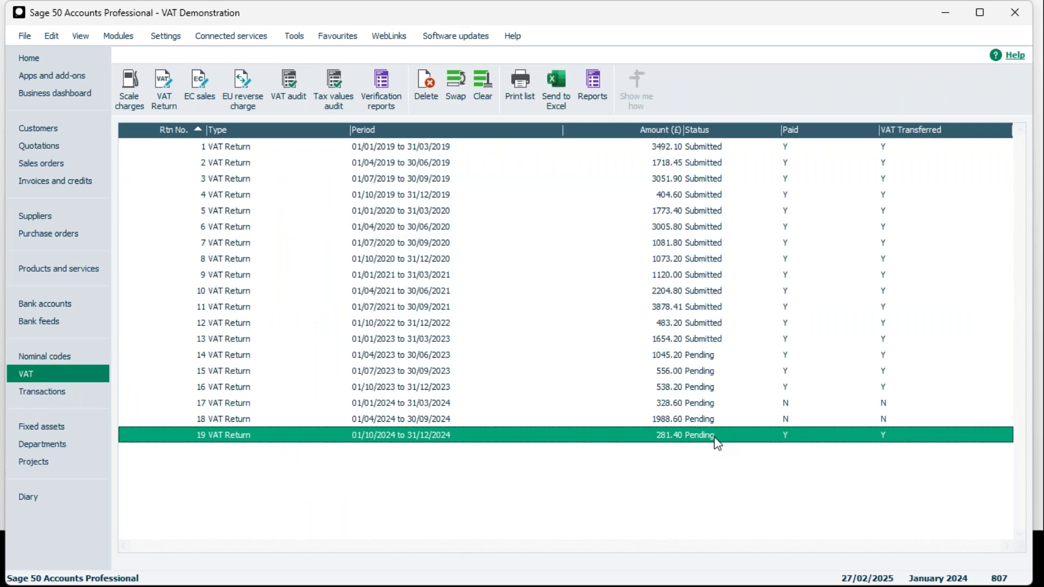
double_click(707, 438)
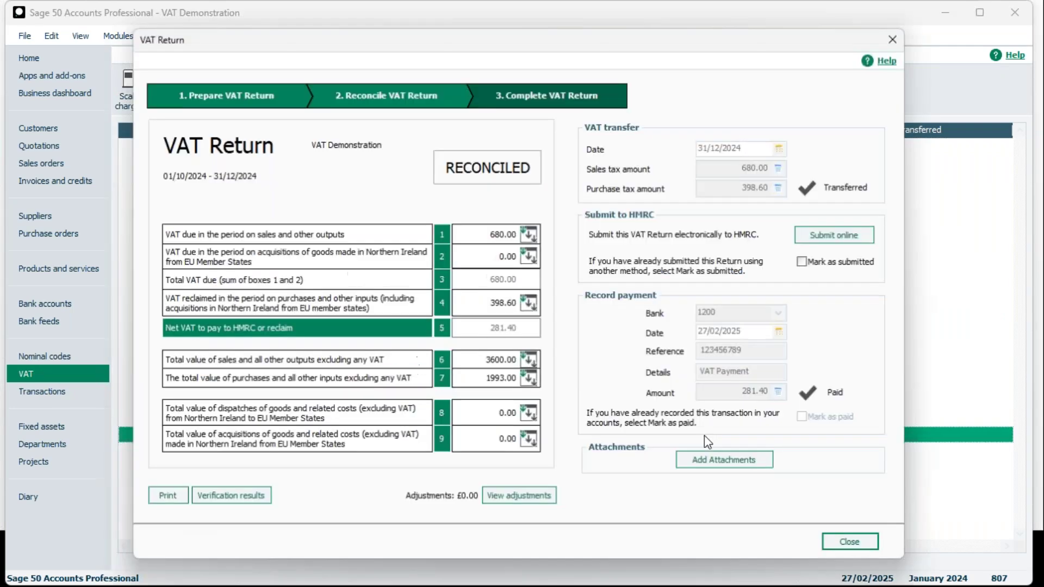
left_click(836, 238)
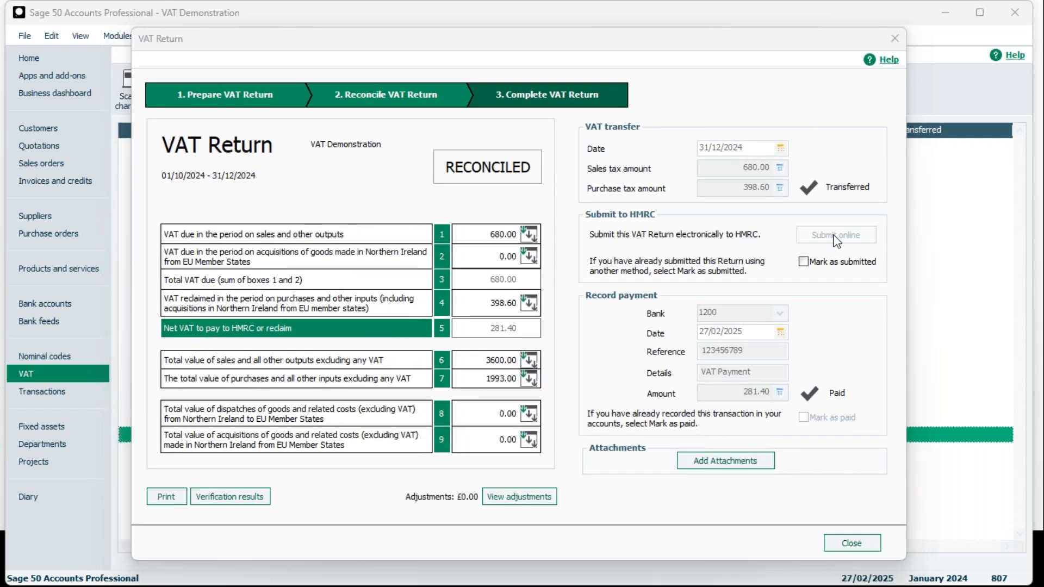
left_click(667, 429)
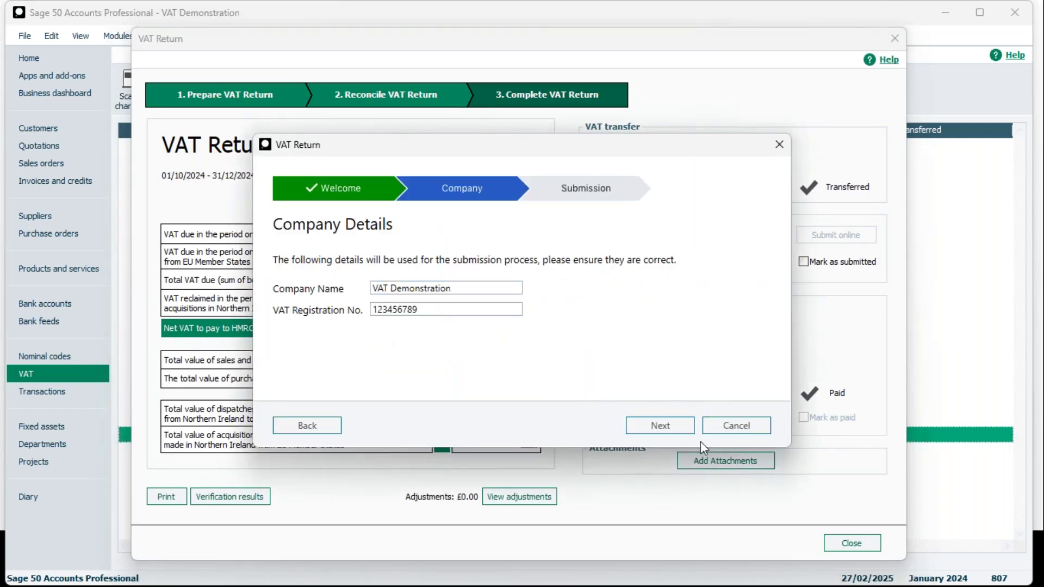
Confirm the company details to contact HMRC, then close the HMRC sign-in window.
left_click(660, 426)
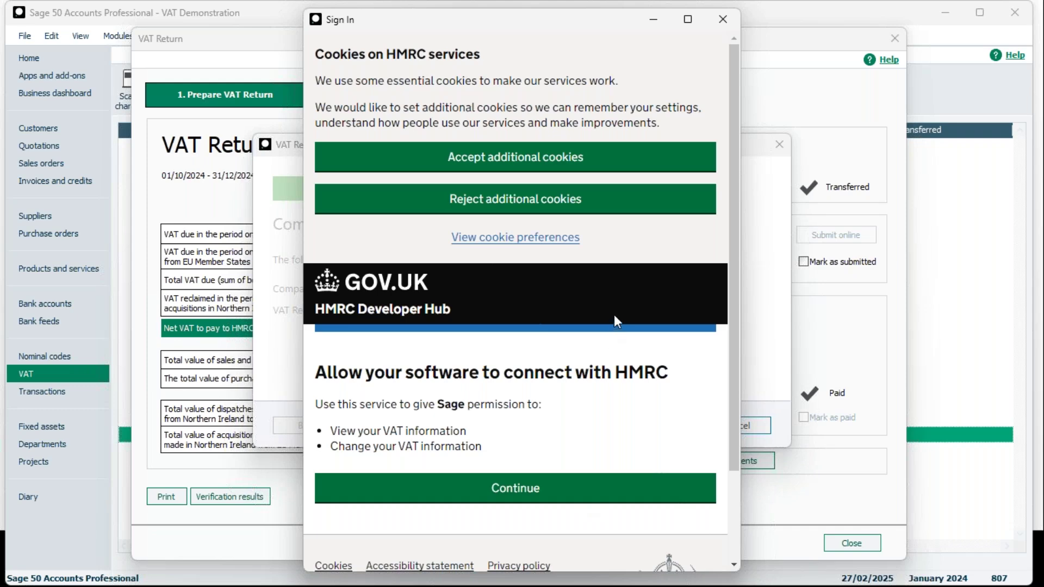
left_click(723, 20)
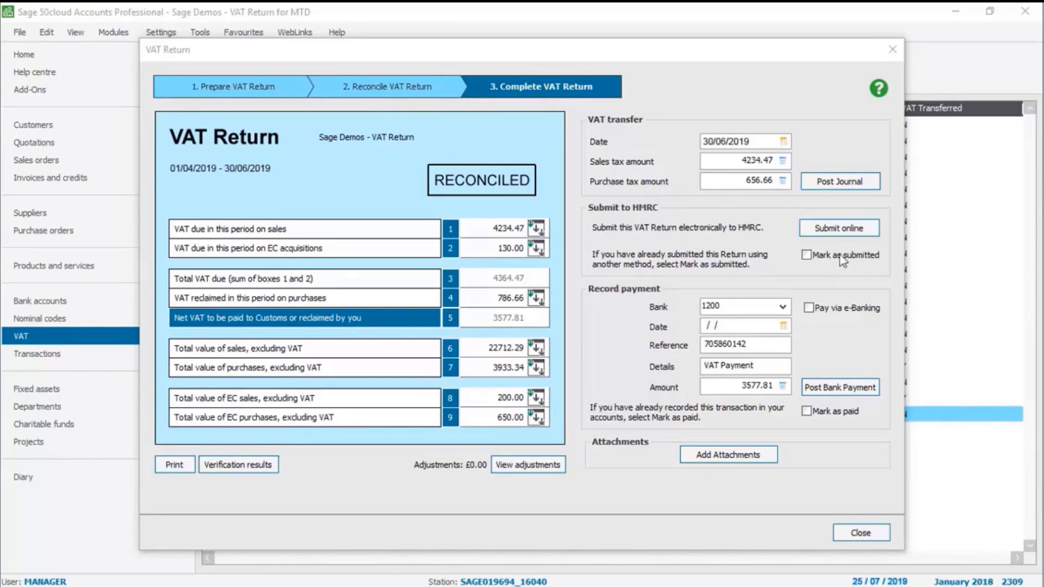
Restart the online submission and continue through to the GOV.UK HMRC sign-in page.
left_click(841, 229)
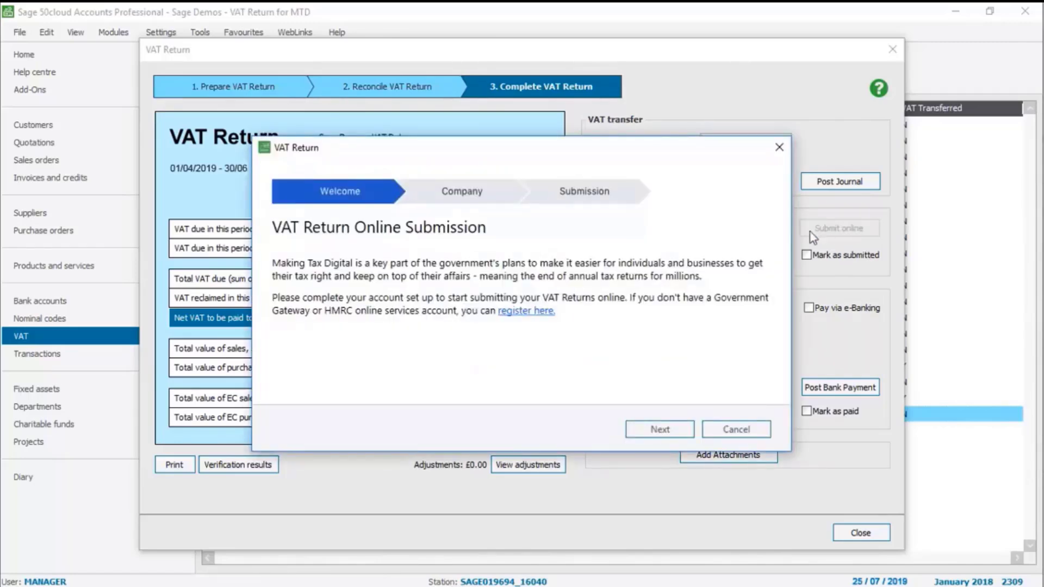
left_click(659, 429)
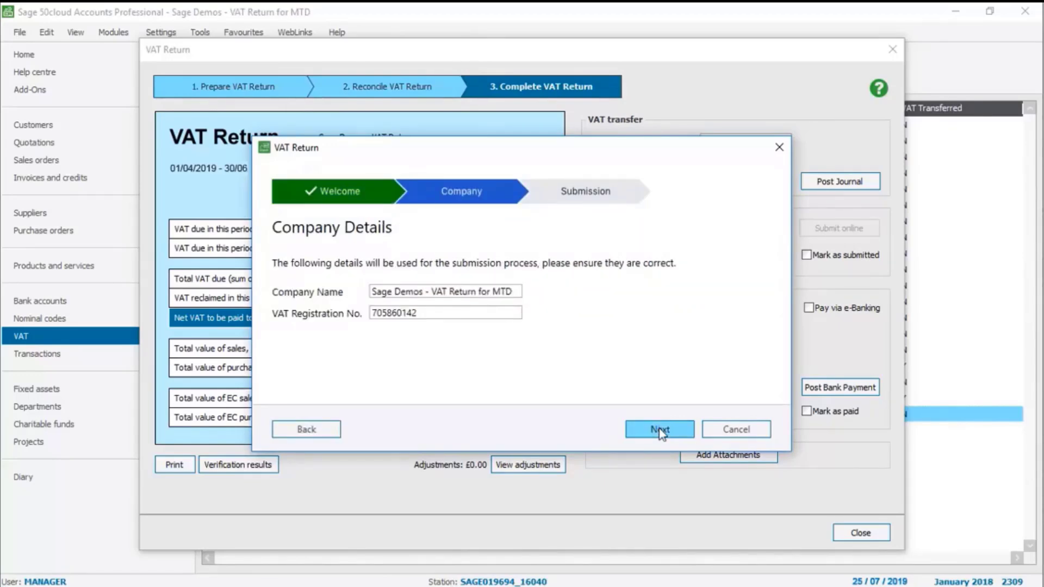
left_click(660, 430)
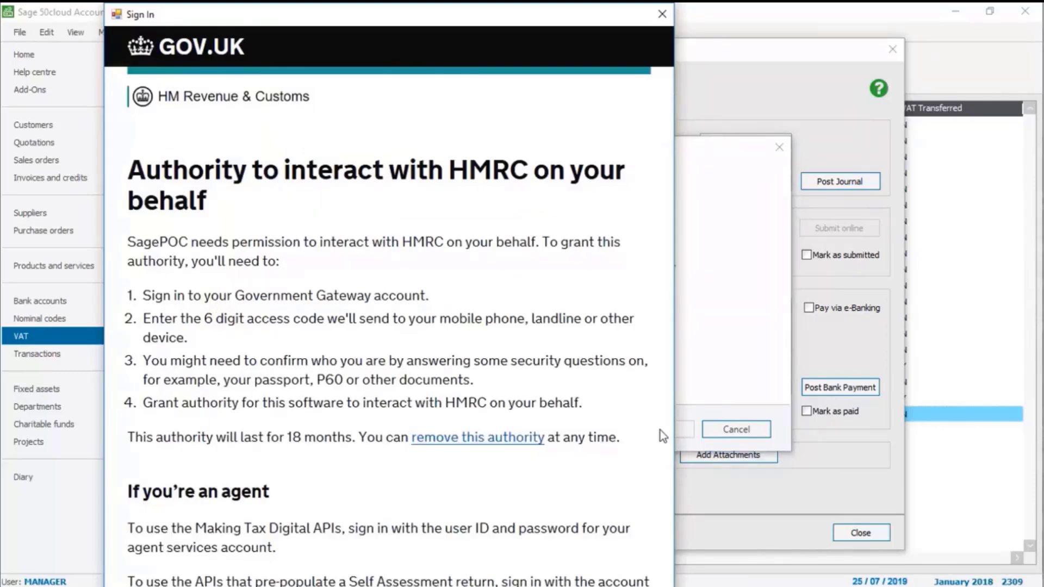
scroll(660, 430, "down", 5)
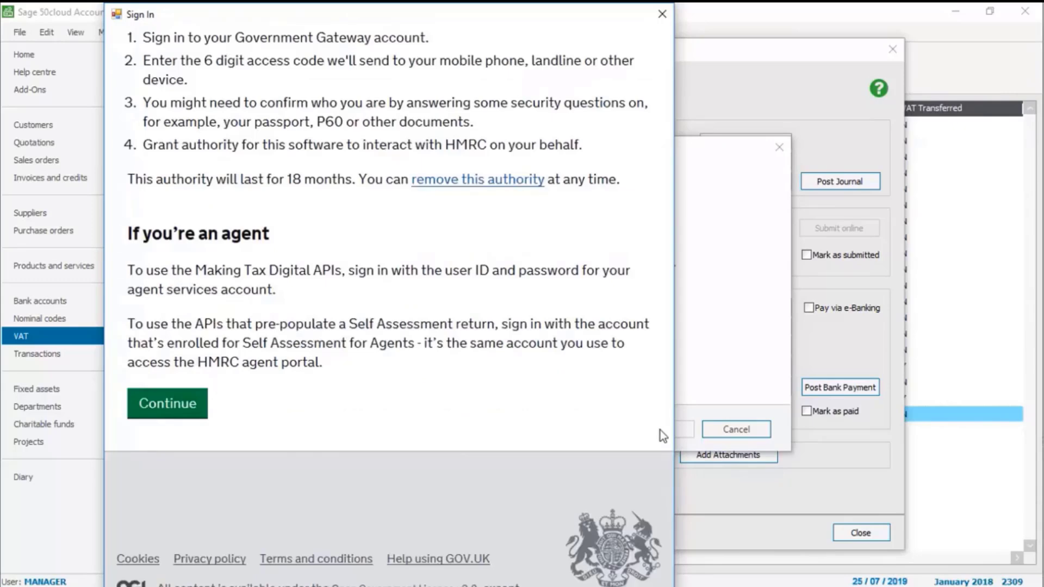
left_click(166, 406)
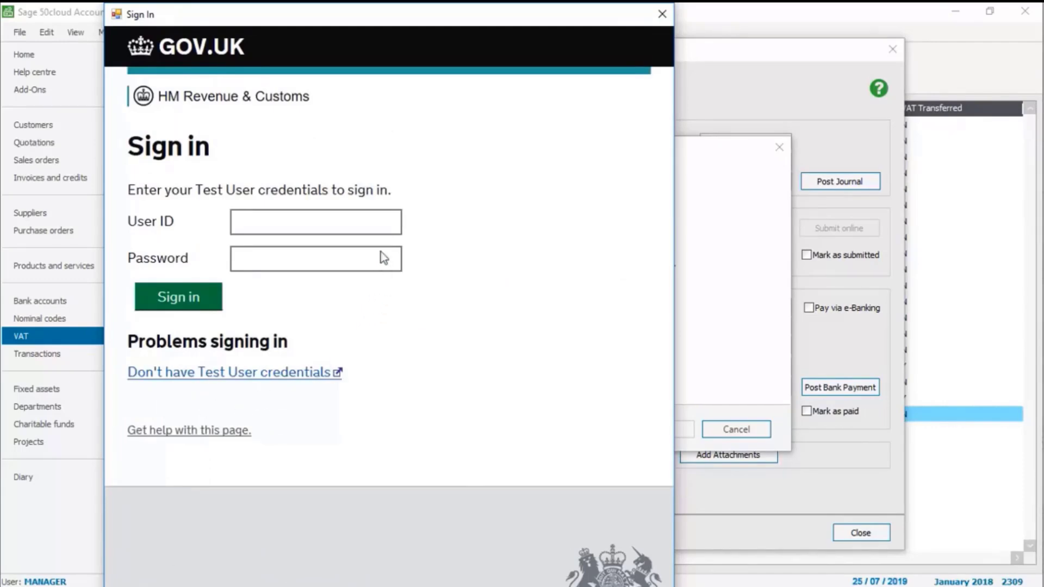
Sign in to HMRC with the test user ID and password, and grant the software authority.
left_click(383, 220)
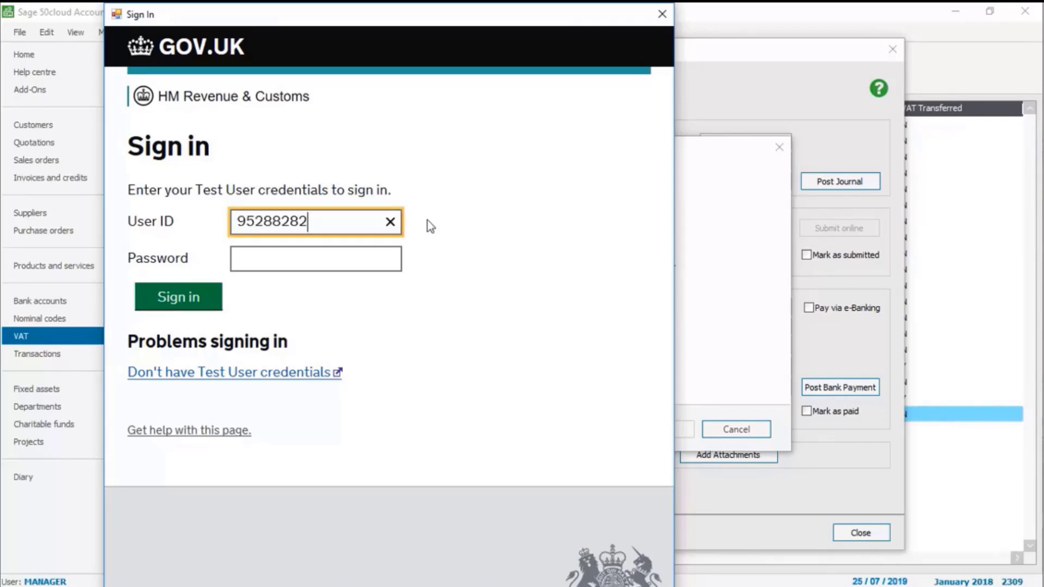
key("Tab")
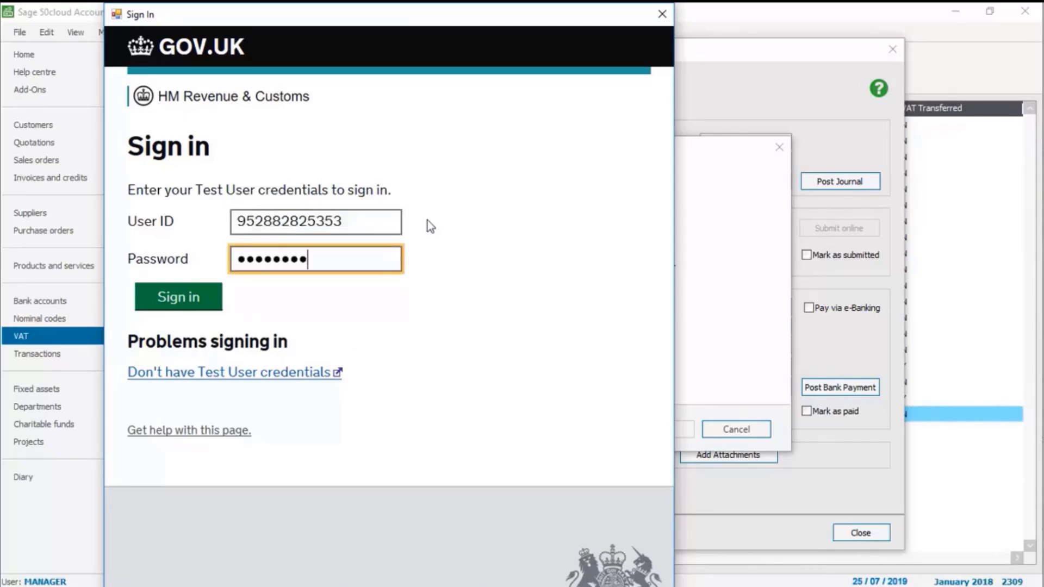
left_click(178, 297)
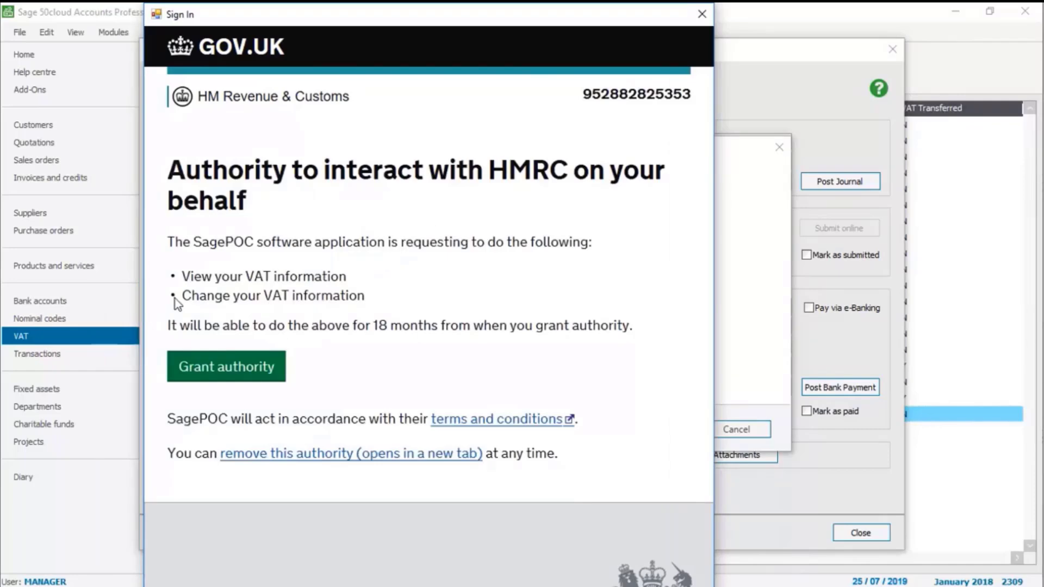
left_click(222, 369)
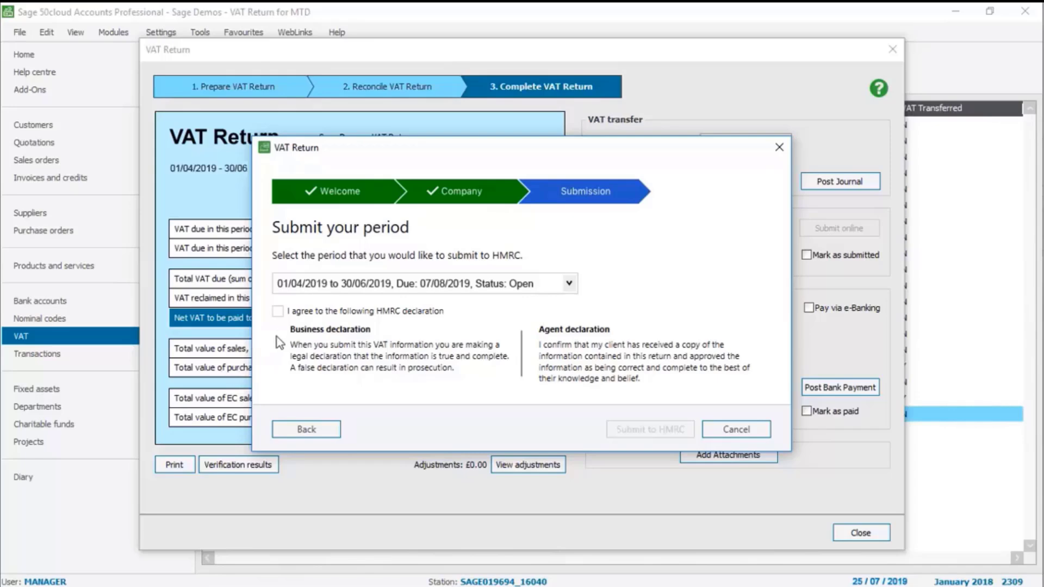
Accept the HMRC declaration, submit the 01/04/2019–30/06/2019 return, and close the confirmation.
left_click(278, 311)
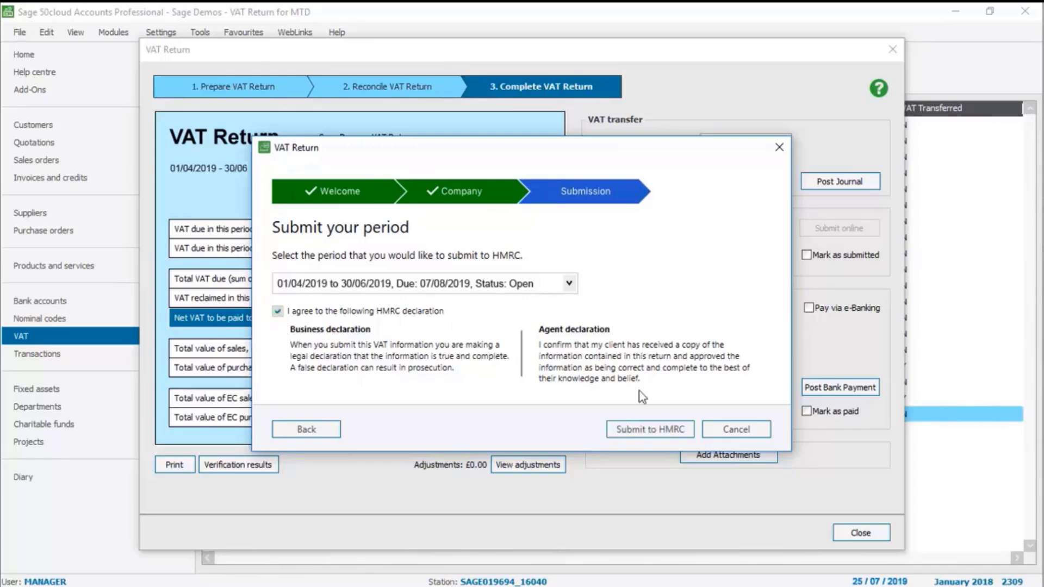
left_click(653, 430)
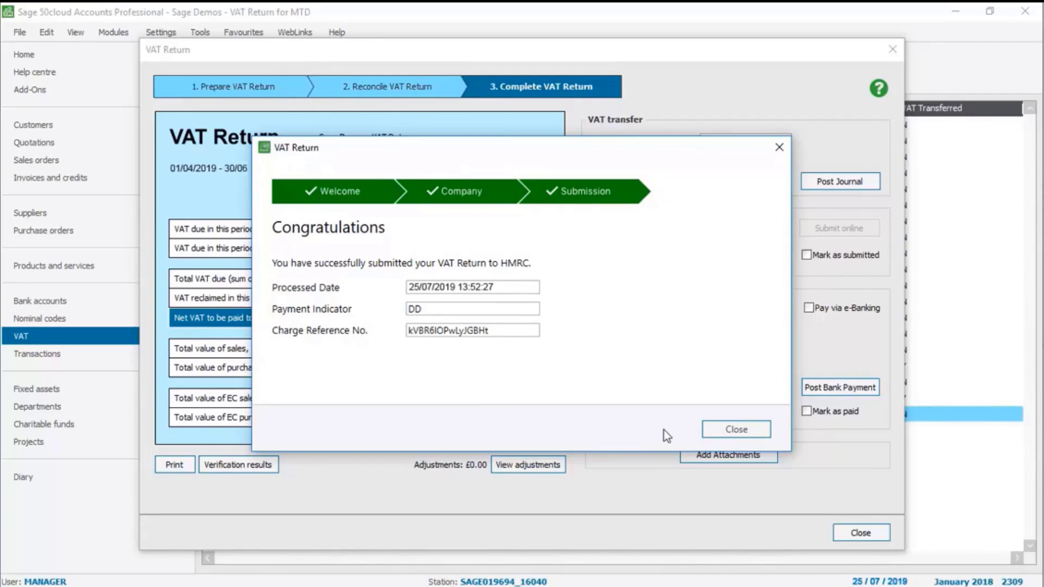
left_click(736, 429)
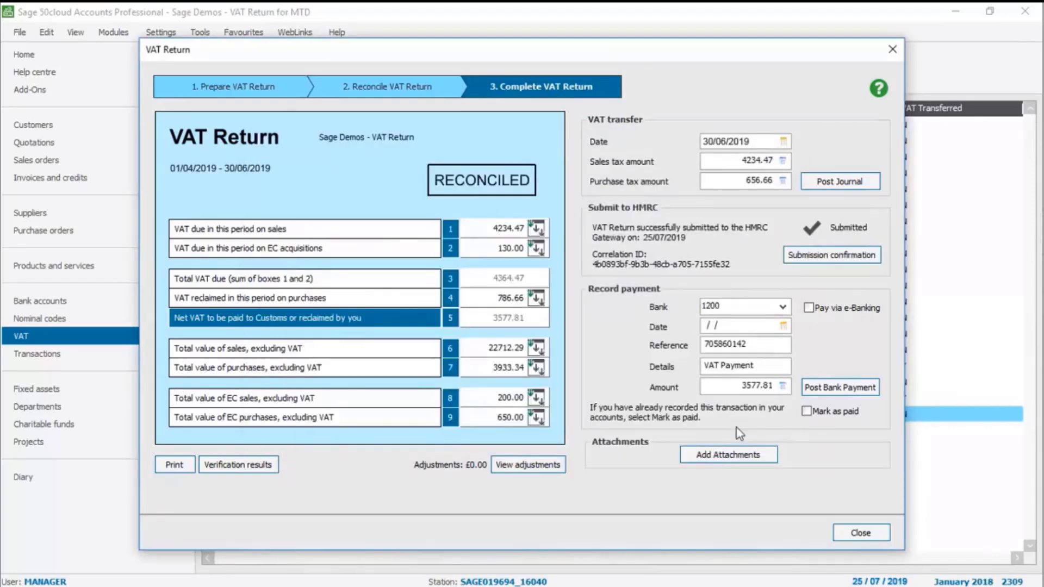